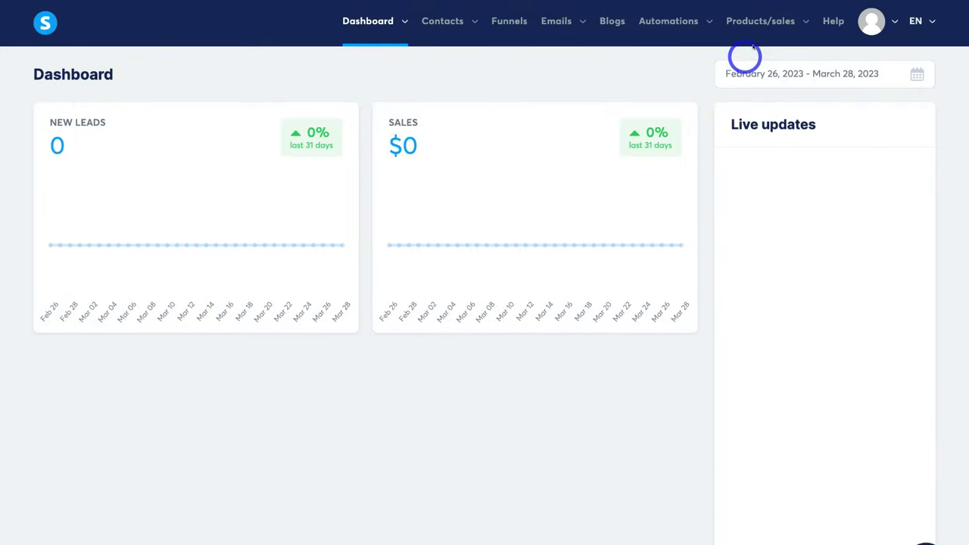
Open the form for creating a physical product and review its details, media and options fields.
click(746, 21)
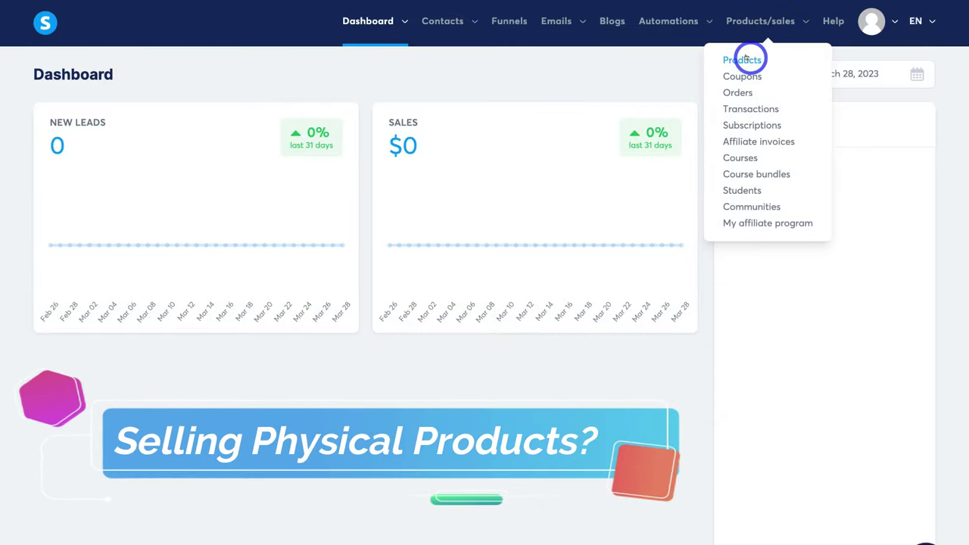
click(744, 59)
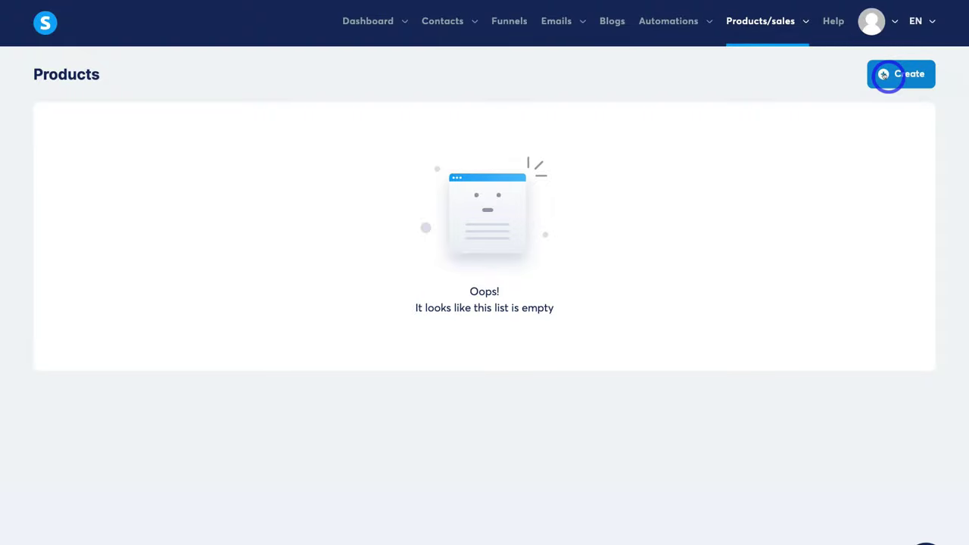
click(887, 75)
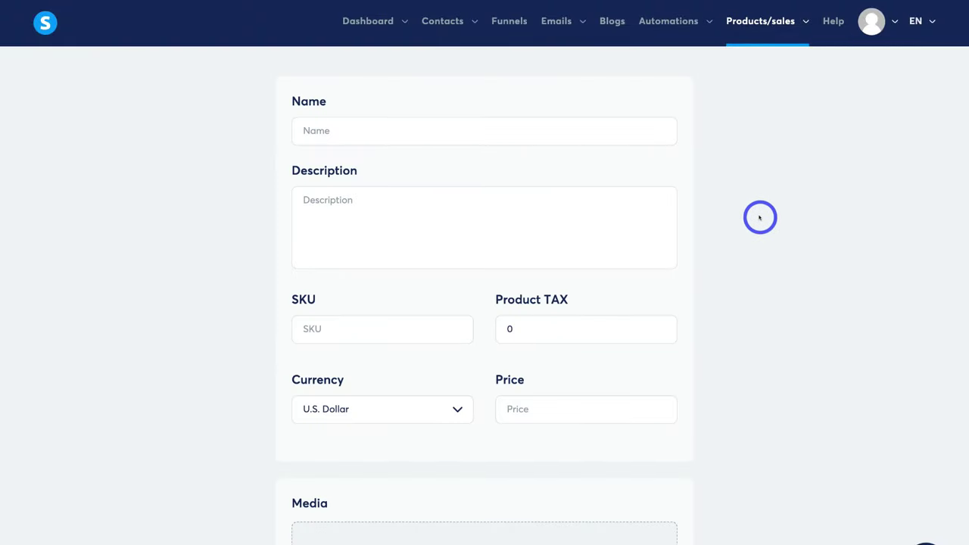
scroll(759, 218, down, 3)
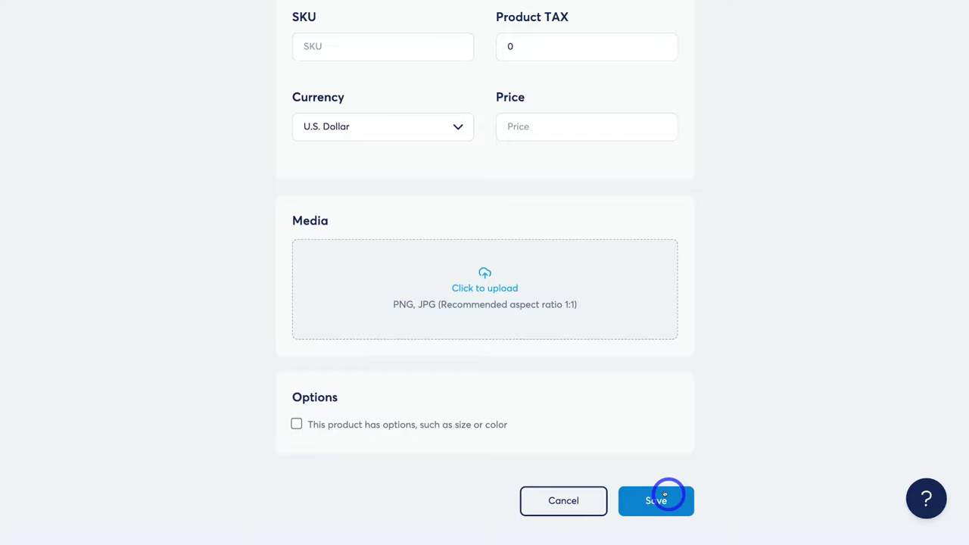
scroll(822, 257, up, 4)
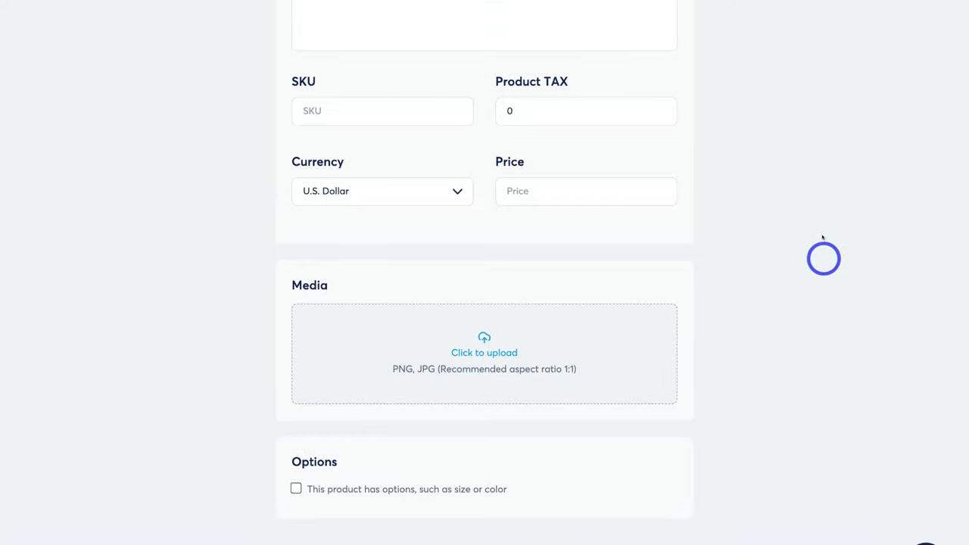
Go to the courses list and open the form for creating a new course.
click(742, 22)
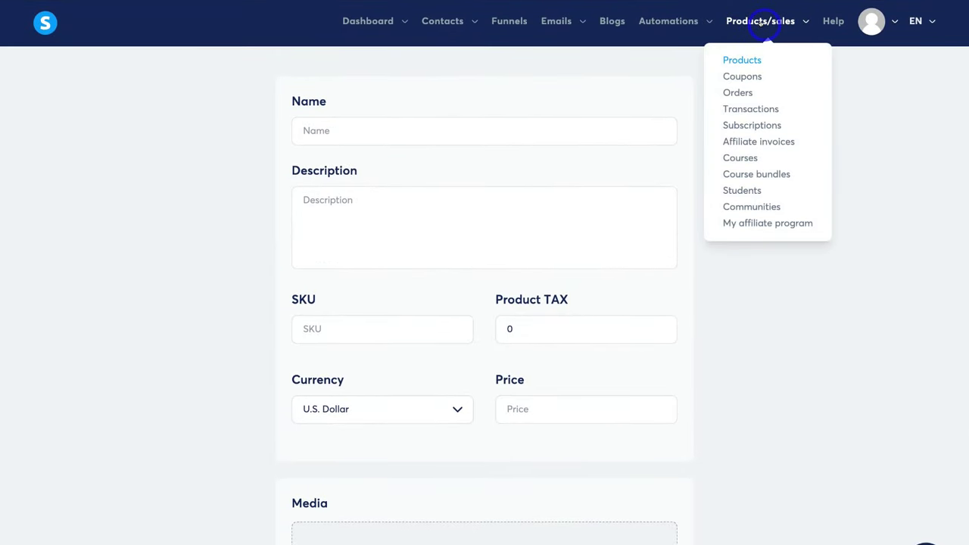
click(739, 158)
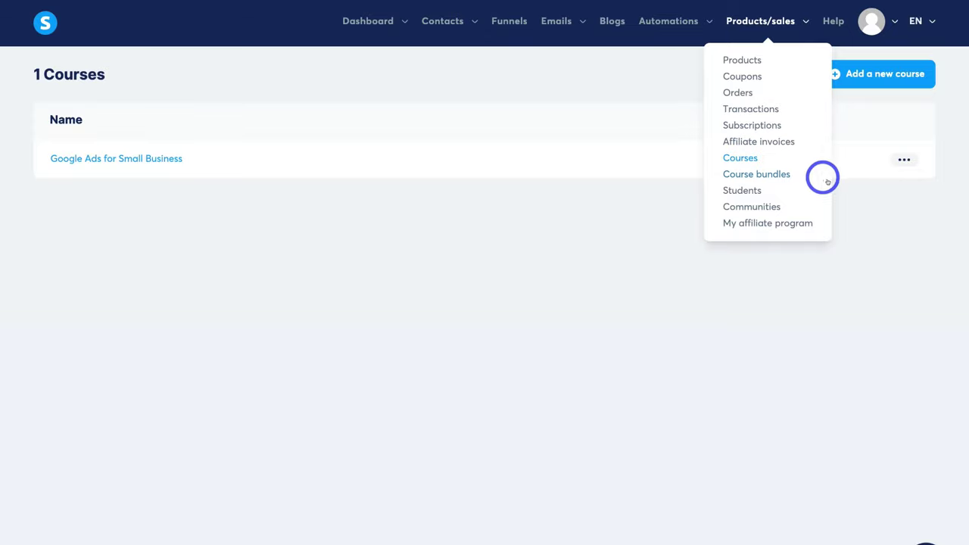
click(877, 75)
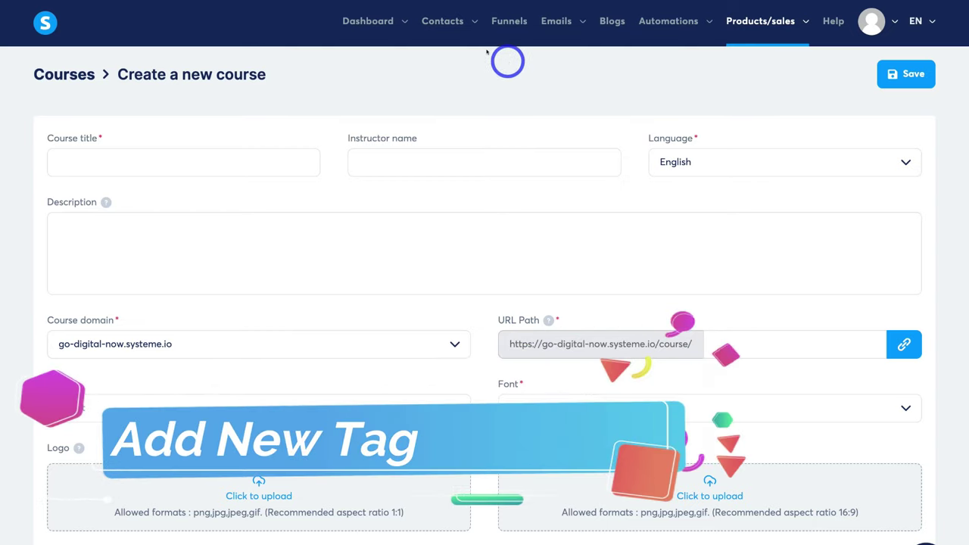
Create a contact tag named "Book Customers" and save it.
mouse_move(442, 21)
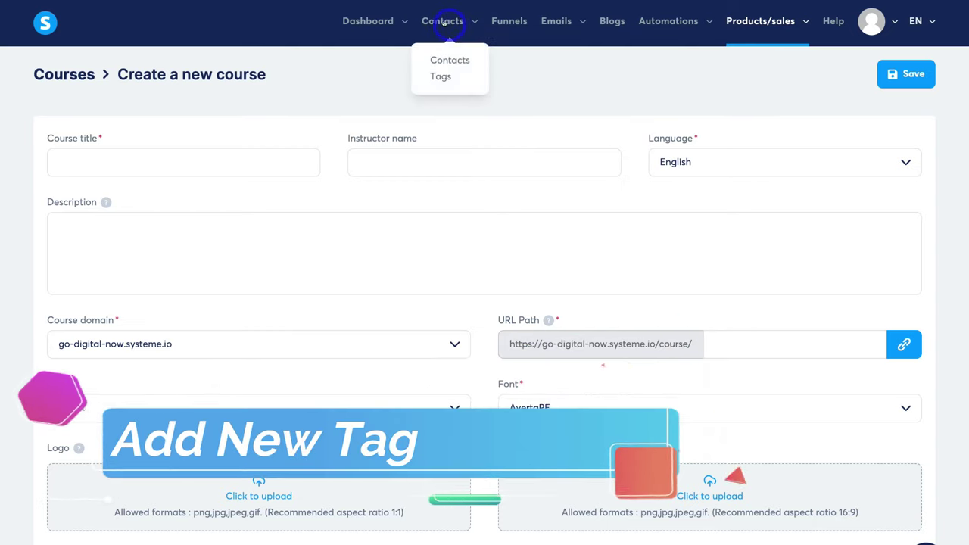
click(438, 75)
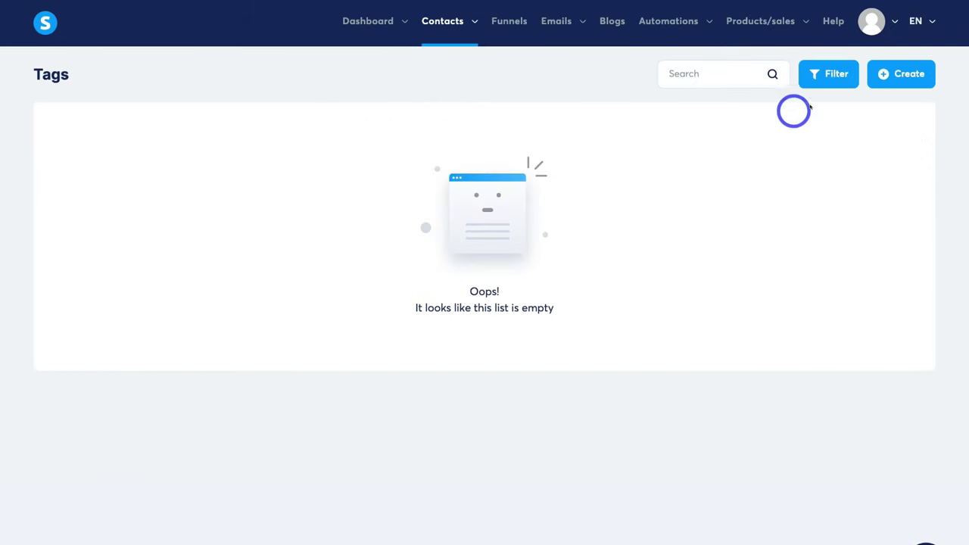
click(891, 73)
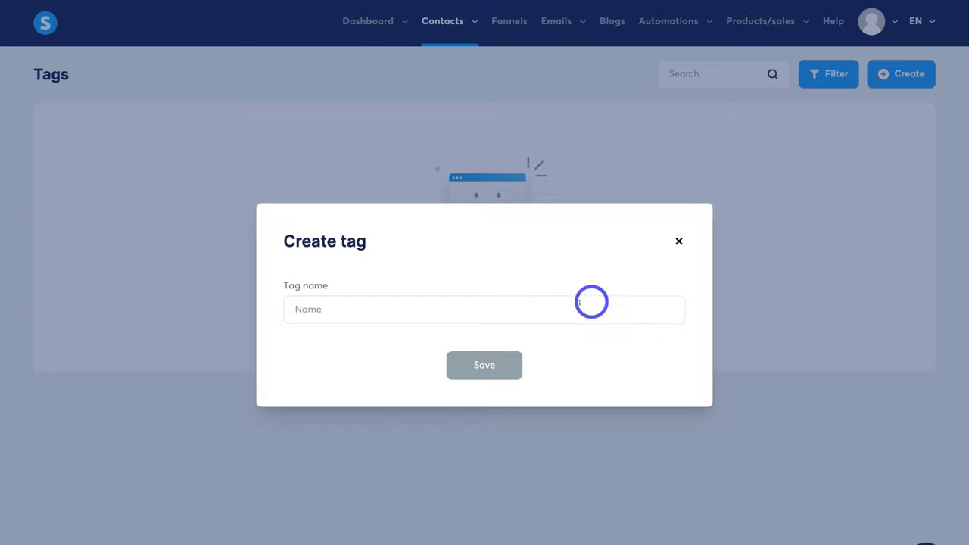
click(418, 308)
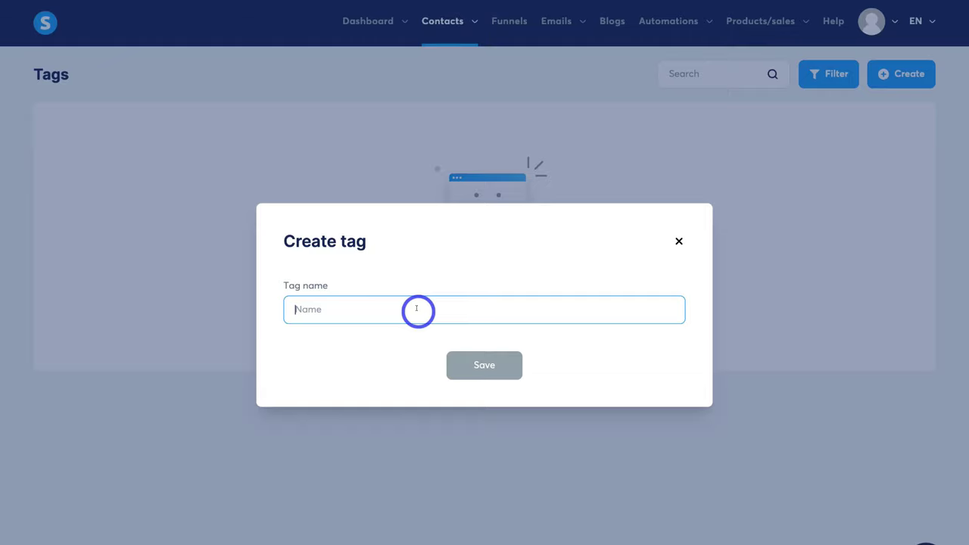
text(Book Customers)
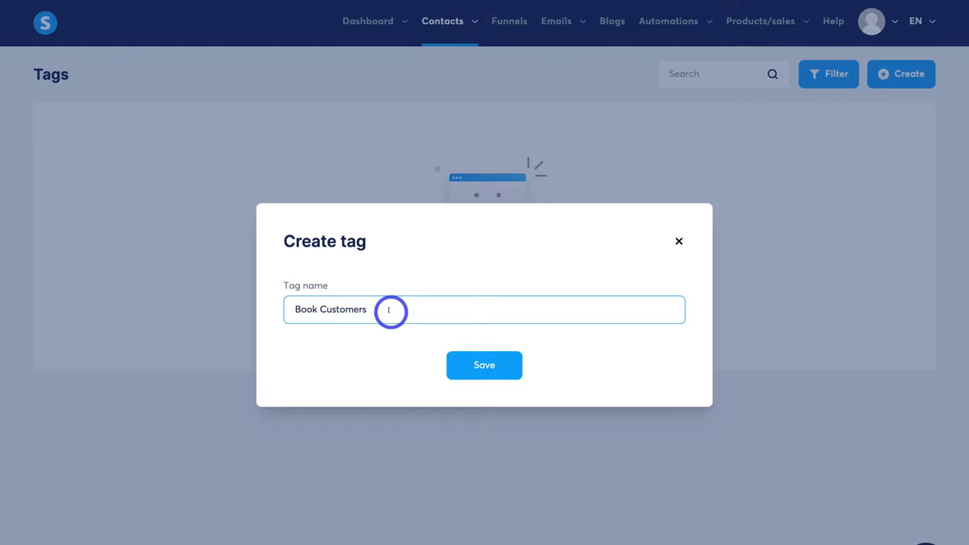
click(487, 366)
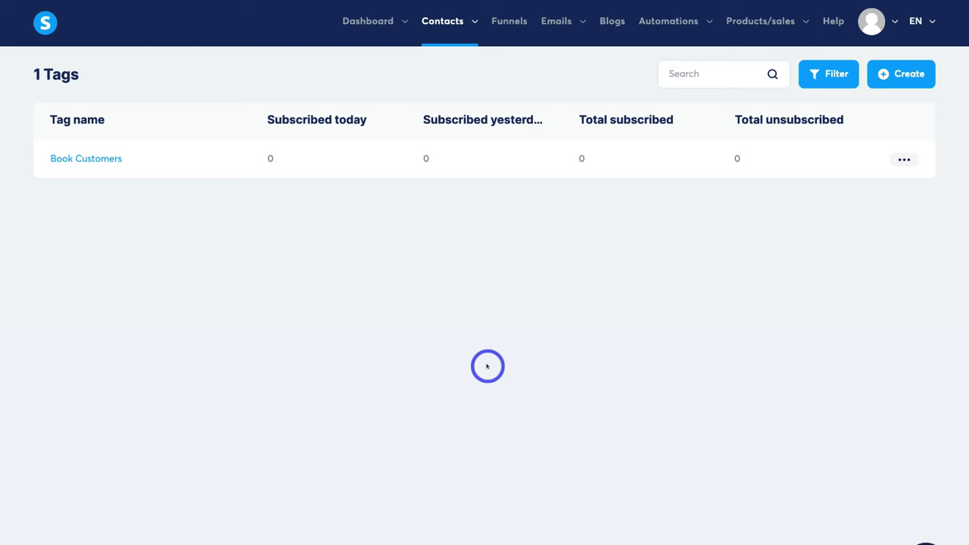
Open the account settings and view the payment gateways that can be connected.
click(887, 20)
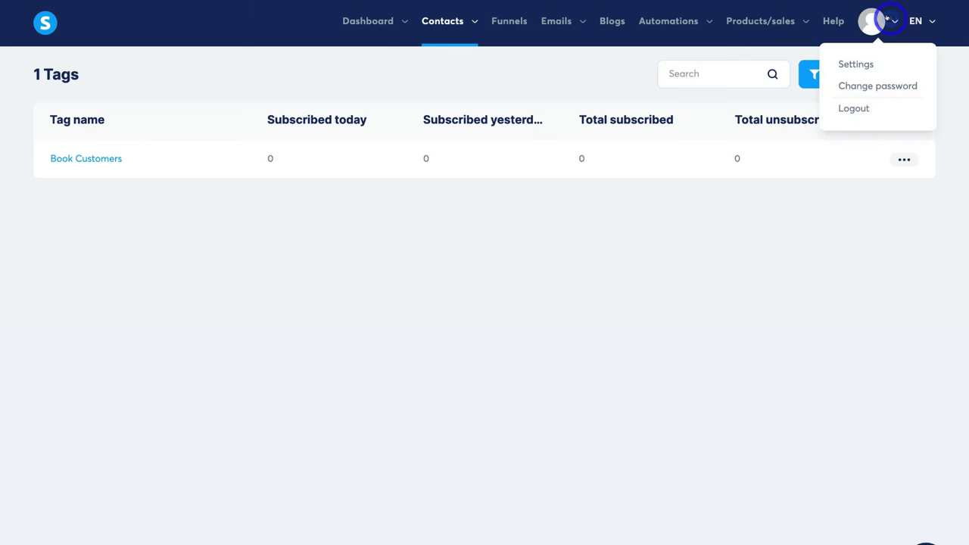
click(879, 61)
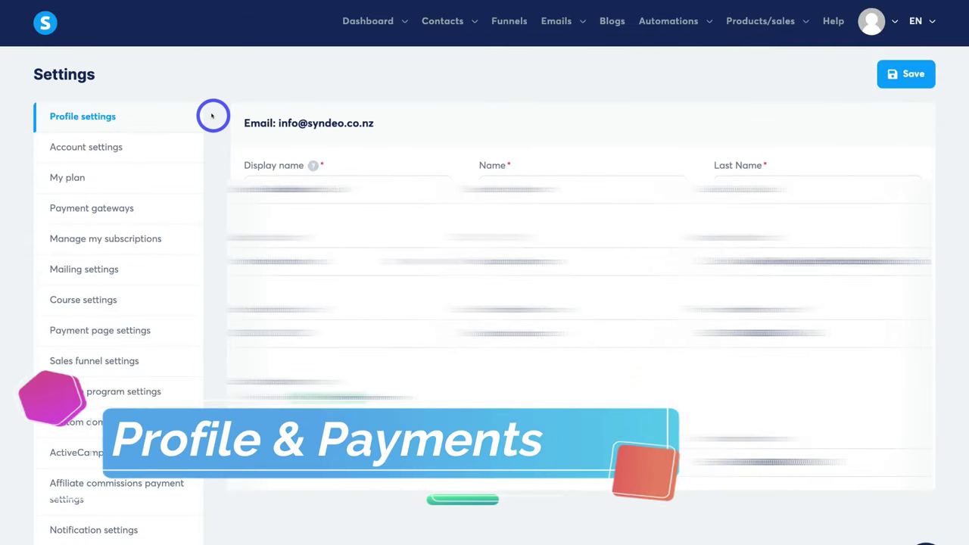
click(140, 208)
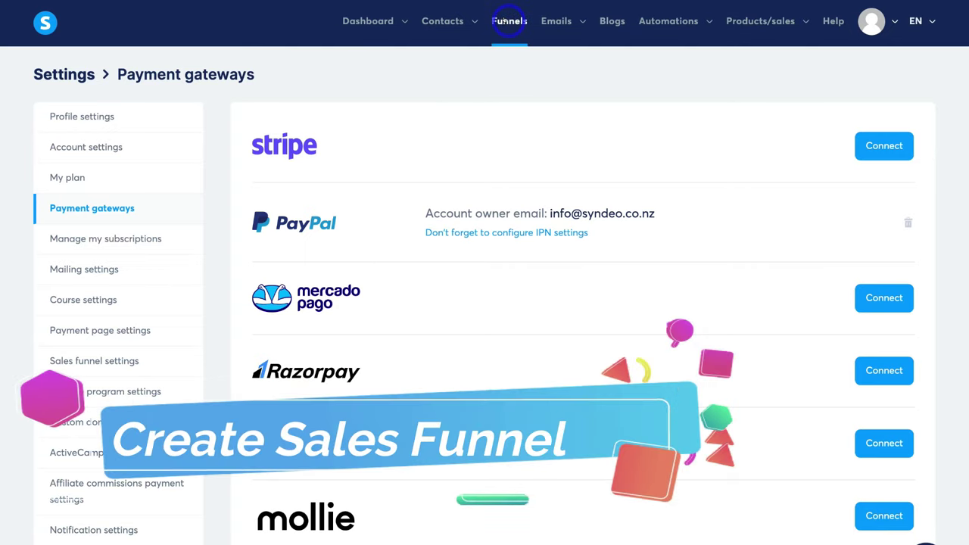
Start a new funnel with the goal Sell and name it "Go Digital Now Book".
click(509, 21)
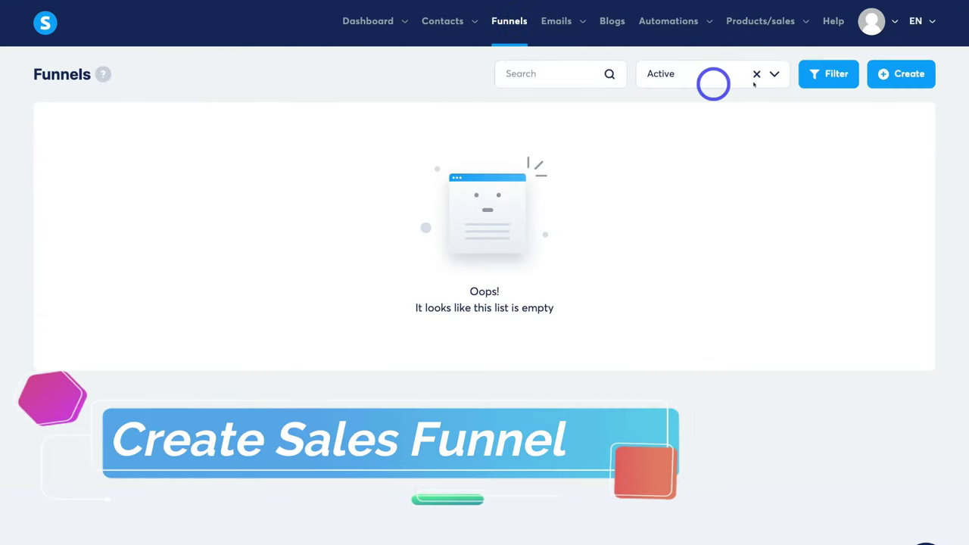
click(884, 75)
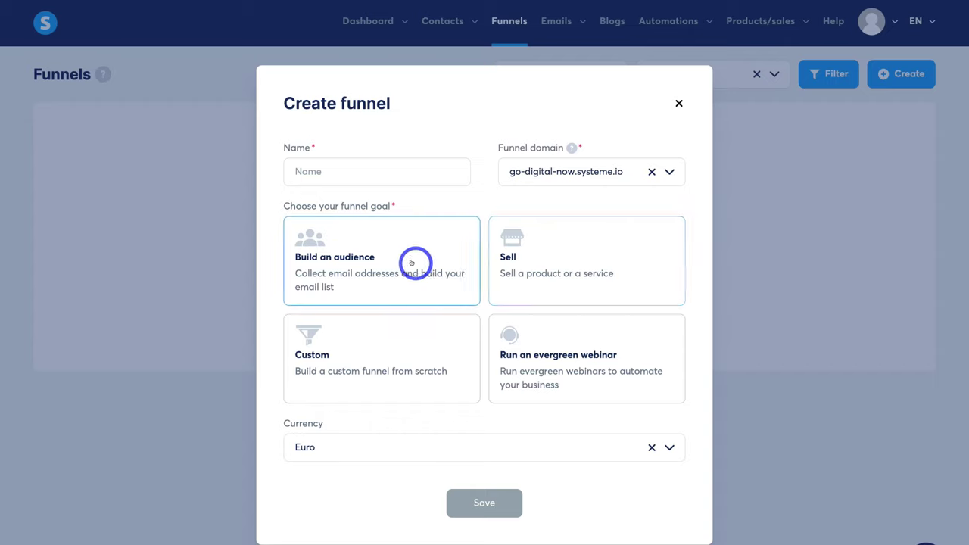
click(594, 256)
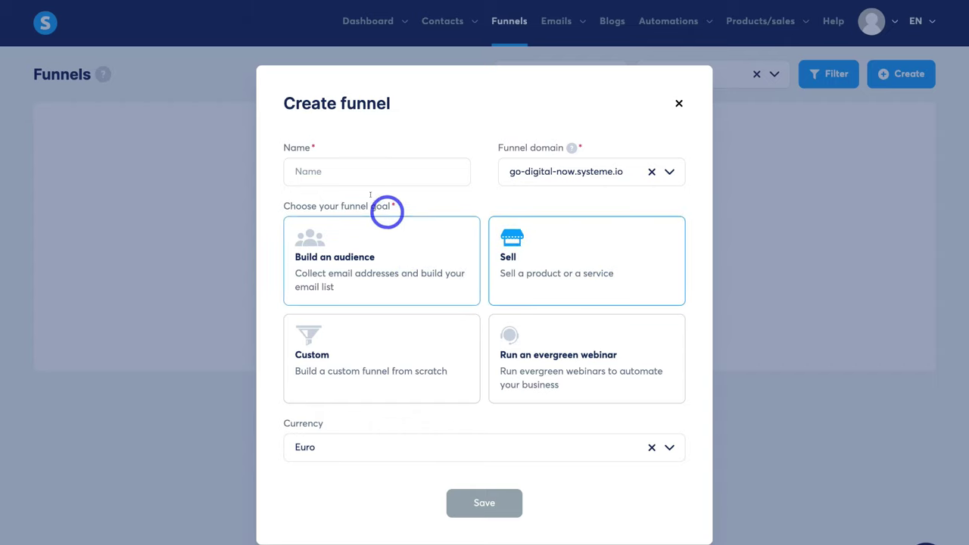
click(354, 171)
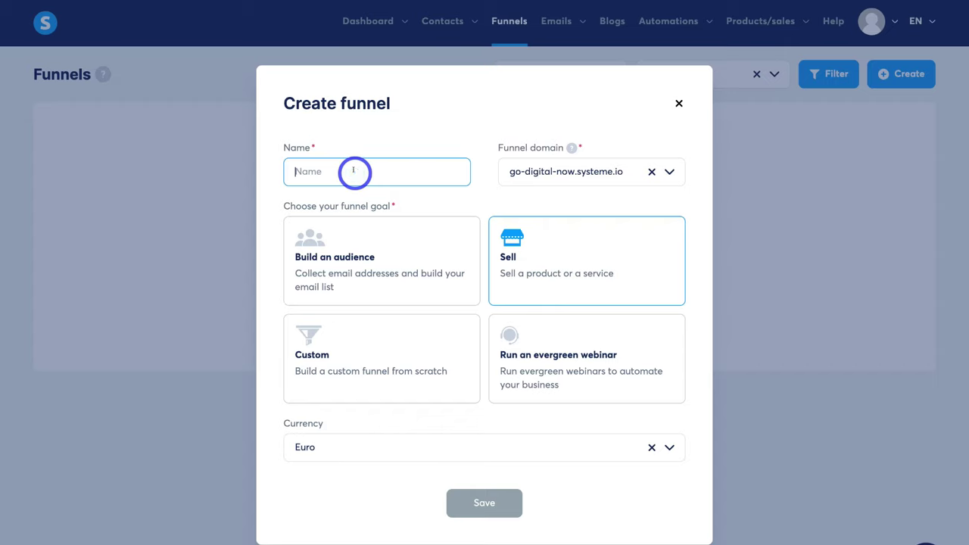
text(Go Digital Now Book)
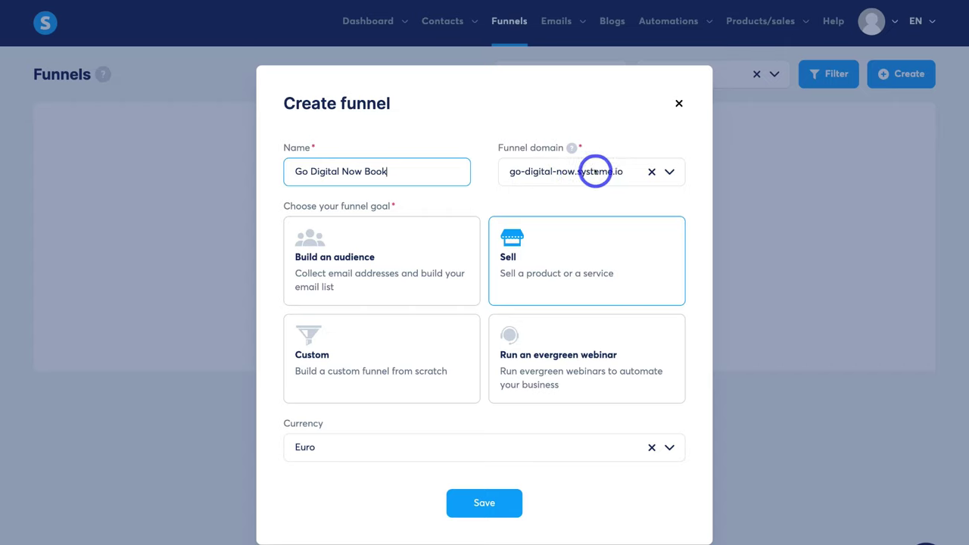
drag(581, 171, 512, 172)
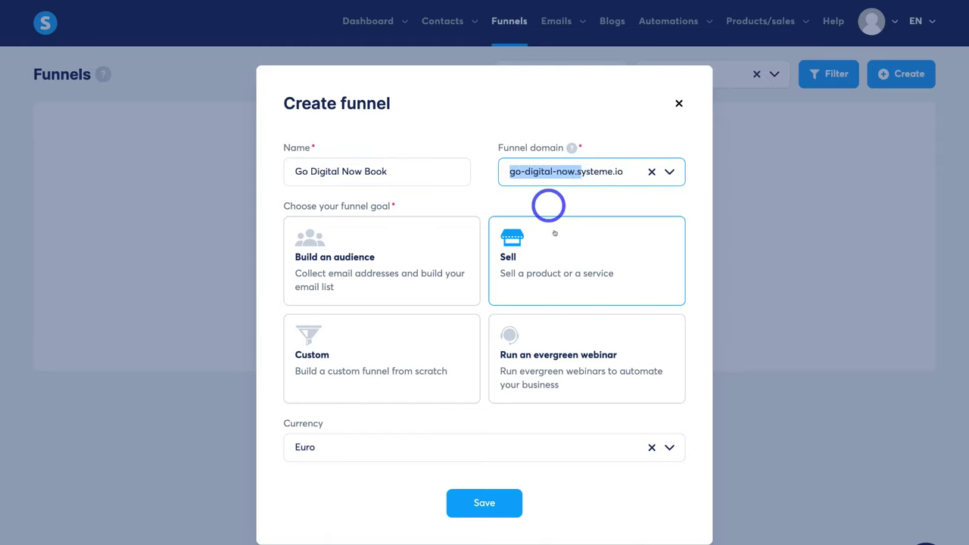
Set the new funnel's currency to U.S. Dollar and save the funnel.
click(496, 442)
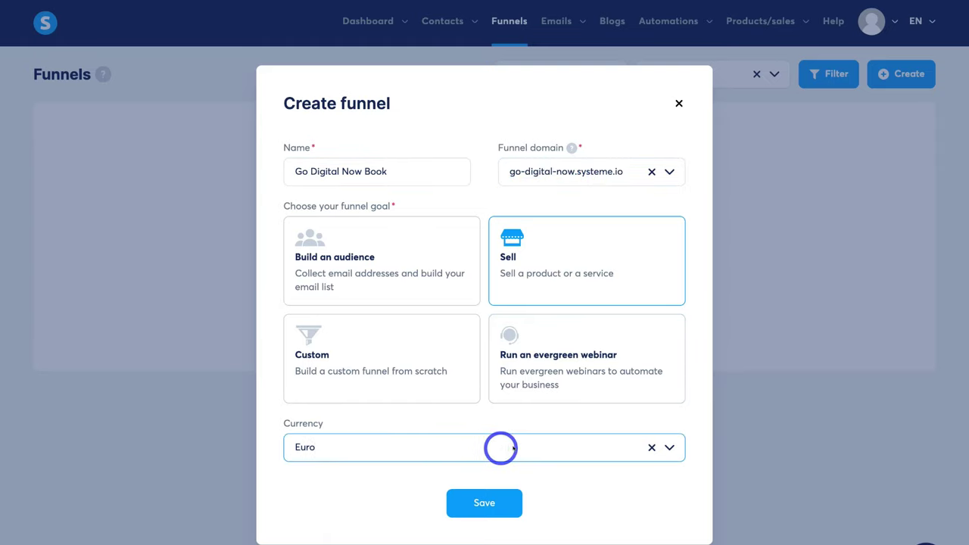
click(669, 446)
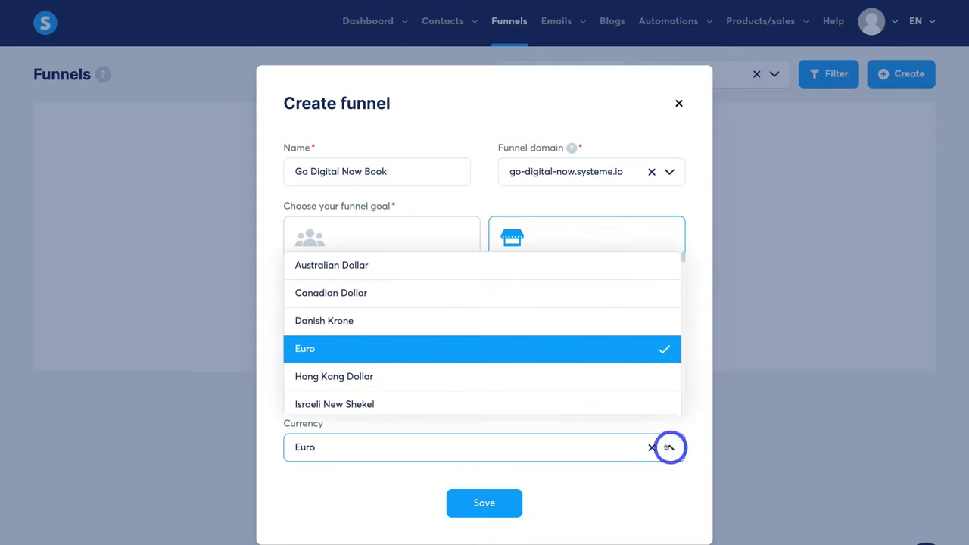
scroll(603, 372, down, 4)
scroll(603, 374, down, 5)
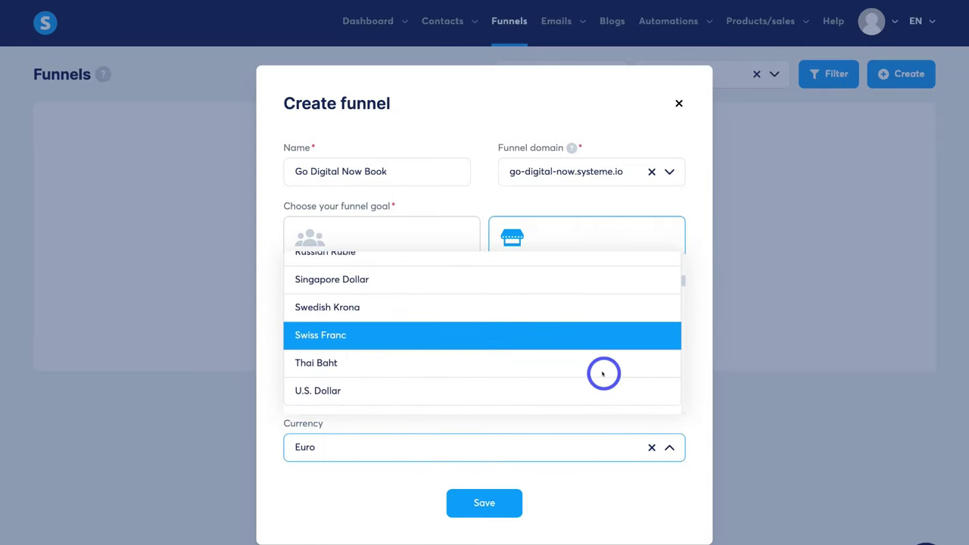
click(542, 347)
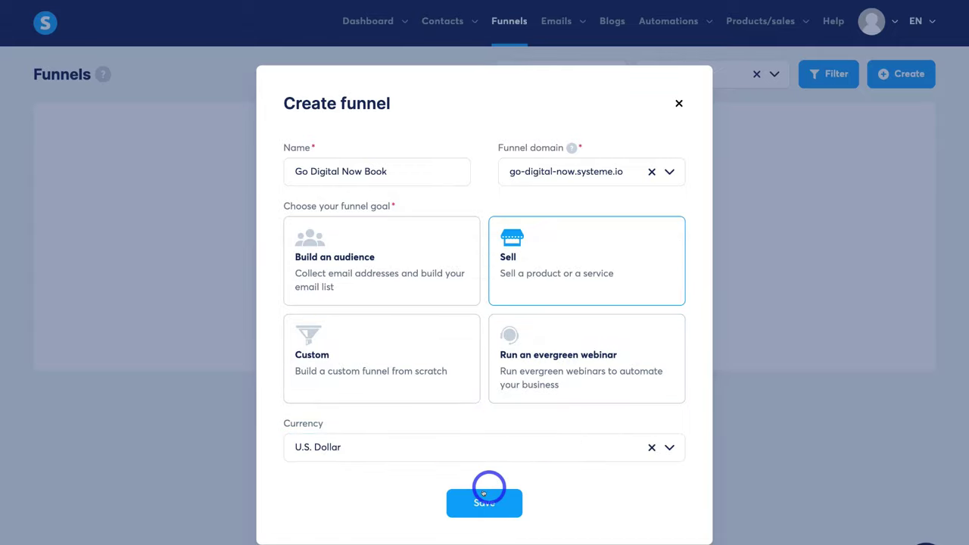
click(501, 504)
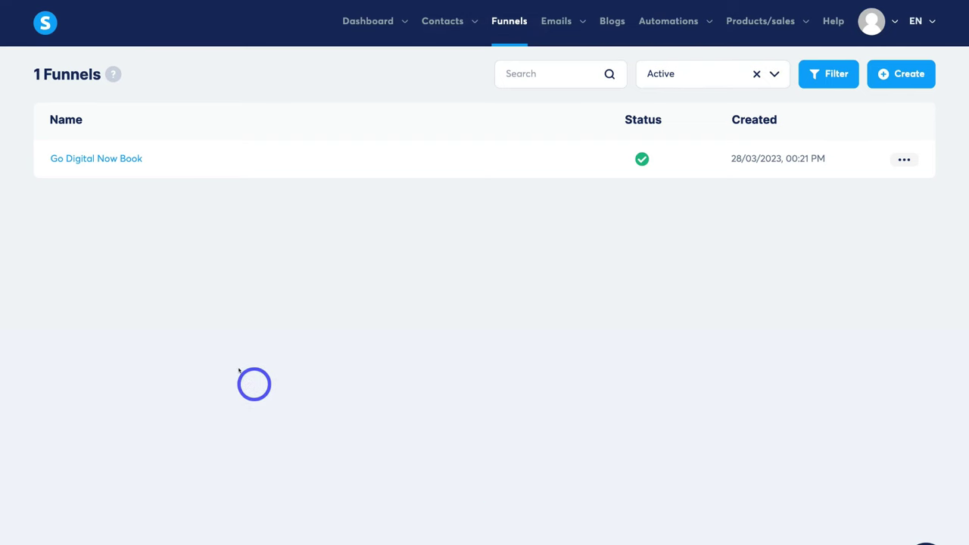
Open the Go Digital Now Book funnel and add a step named "Sales Page" with the type Sales page.
click(81, 159)
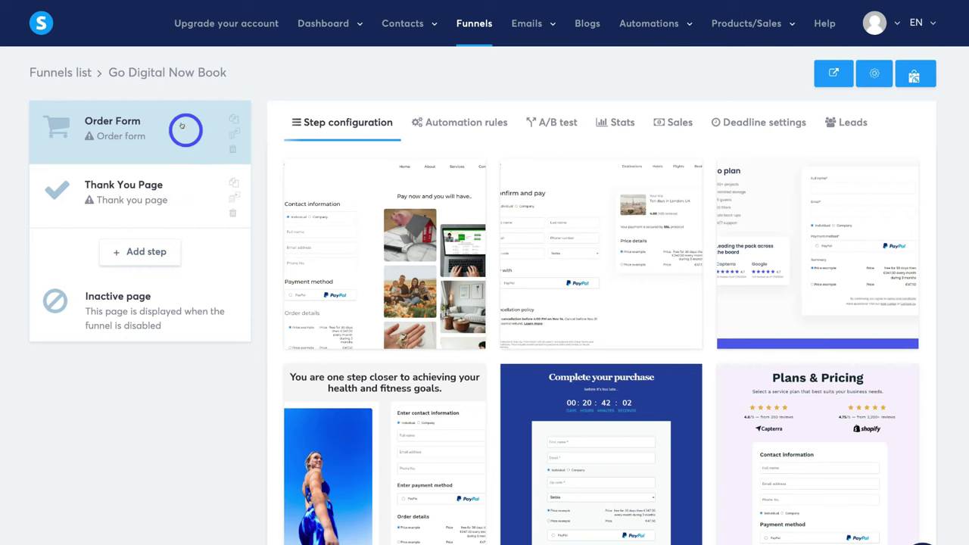
drag(181, 127, 167, 238)
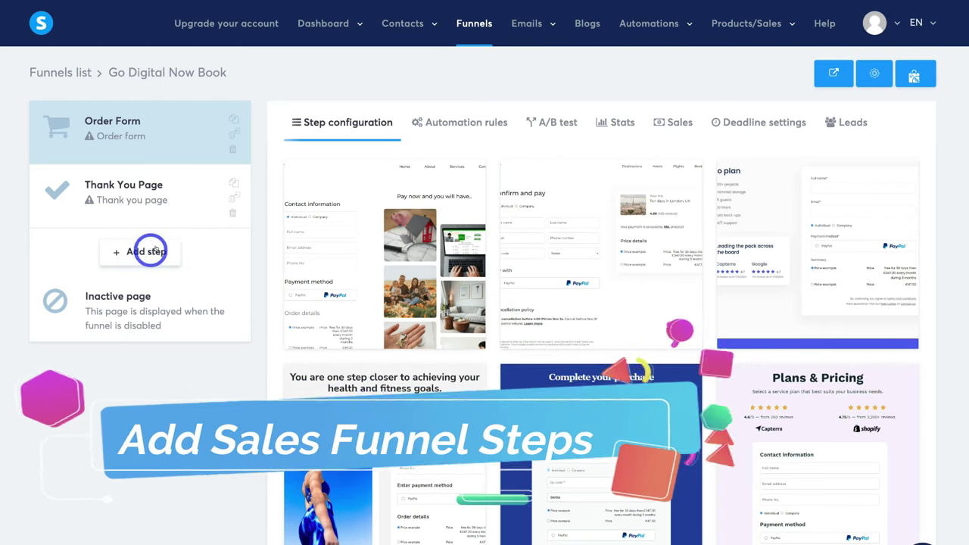
click(145, 252)
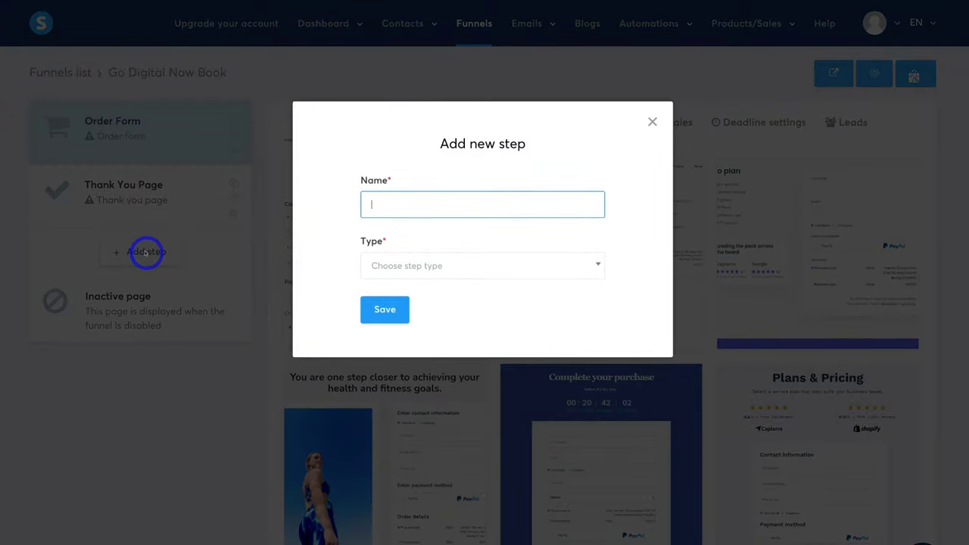
text(Sales Page)
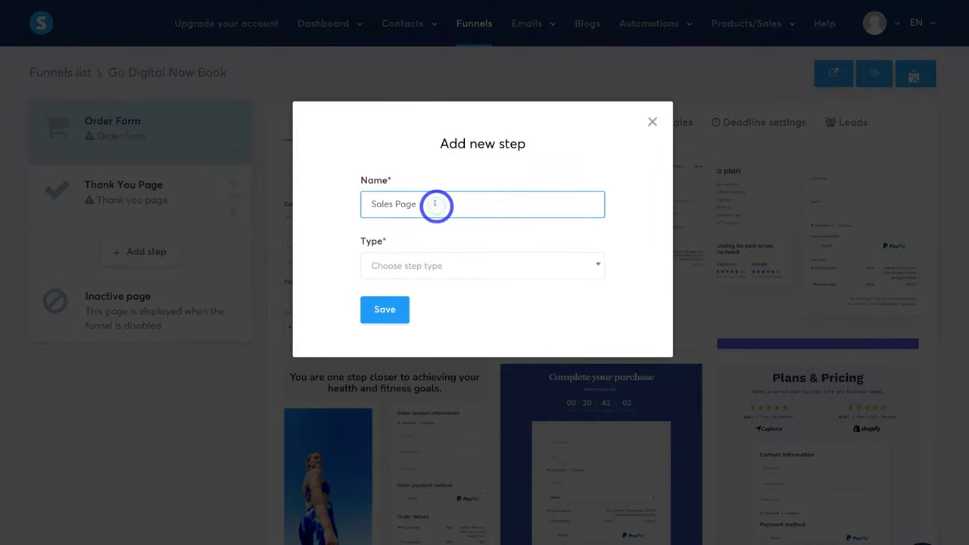
click(429, 266)
text(sales)
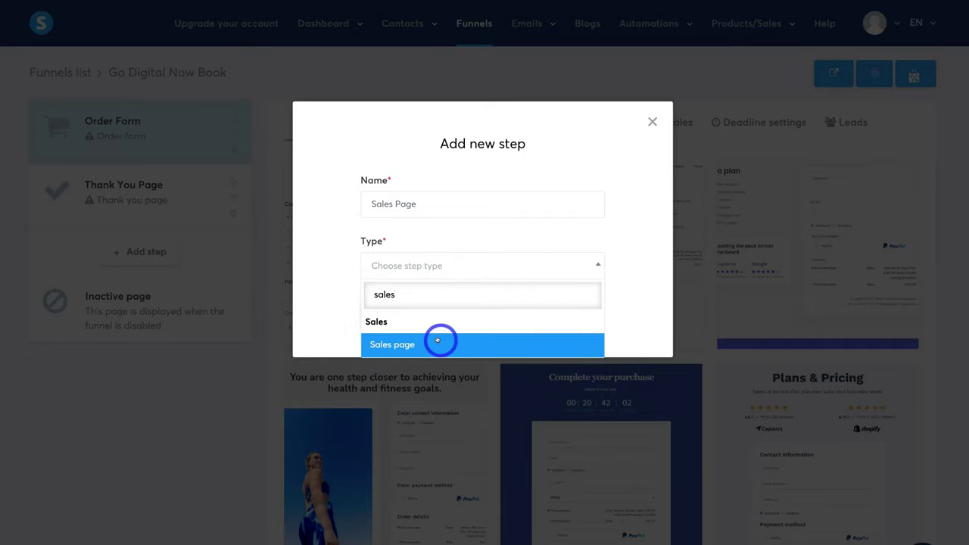
click(440, 340)
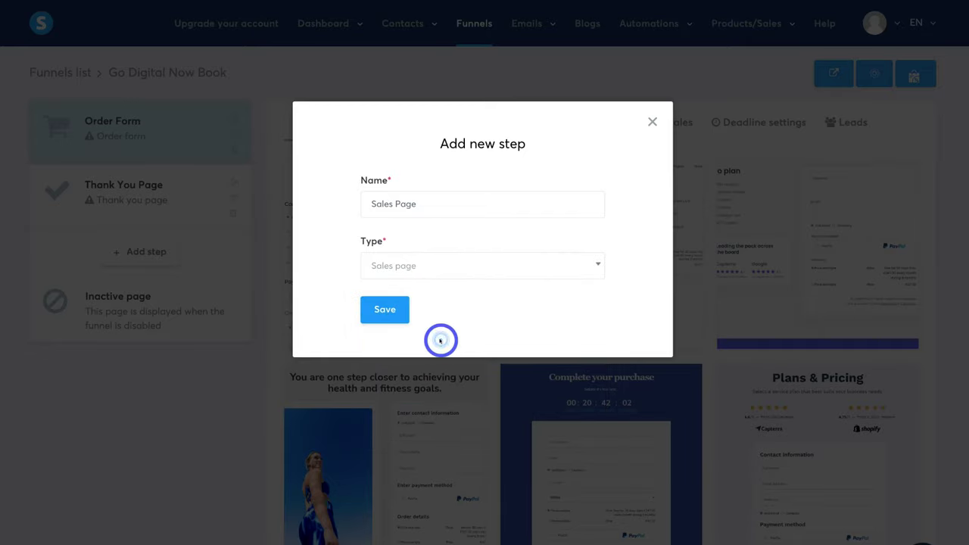
click(389, 309)
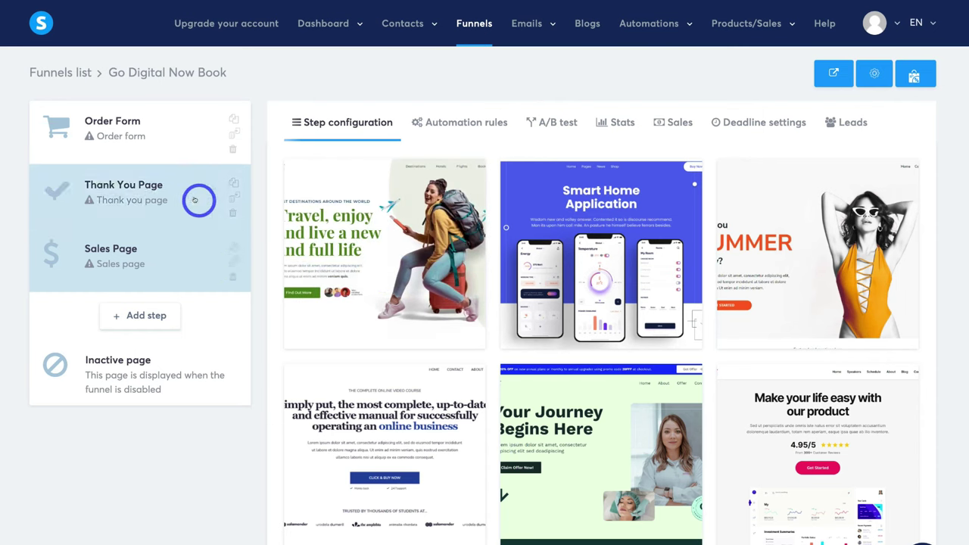
Move the Sales Page step to the start of the funnel, ahead of the Order Form.
drag(191, 254, 188, 130)
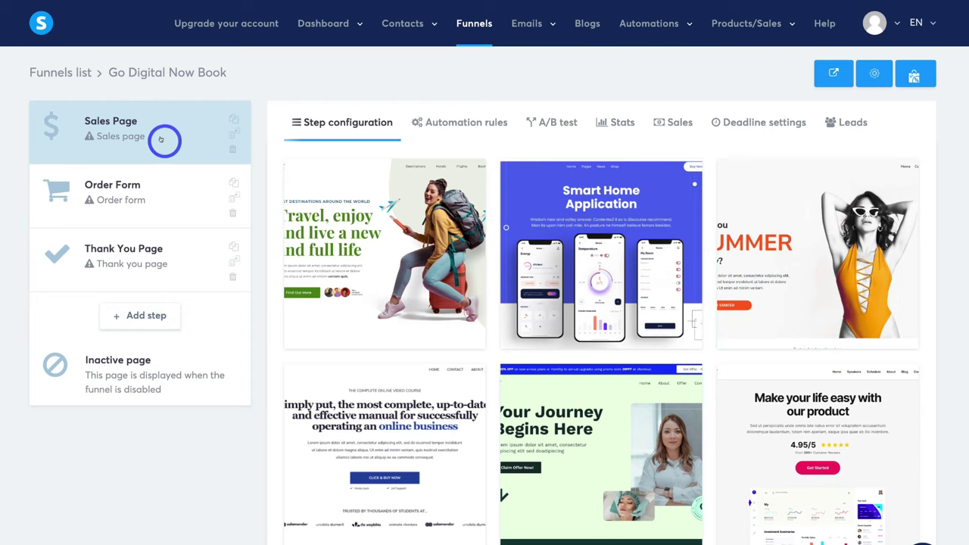
drag(162, 136, 169, 192)
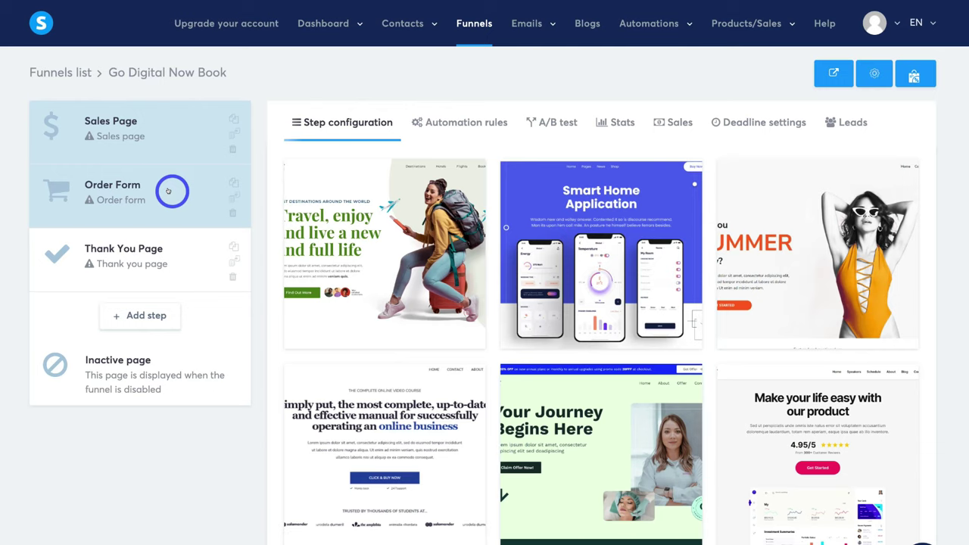
drag(171, 242, 149, 316)
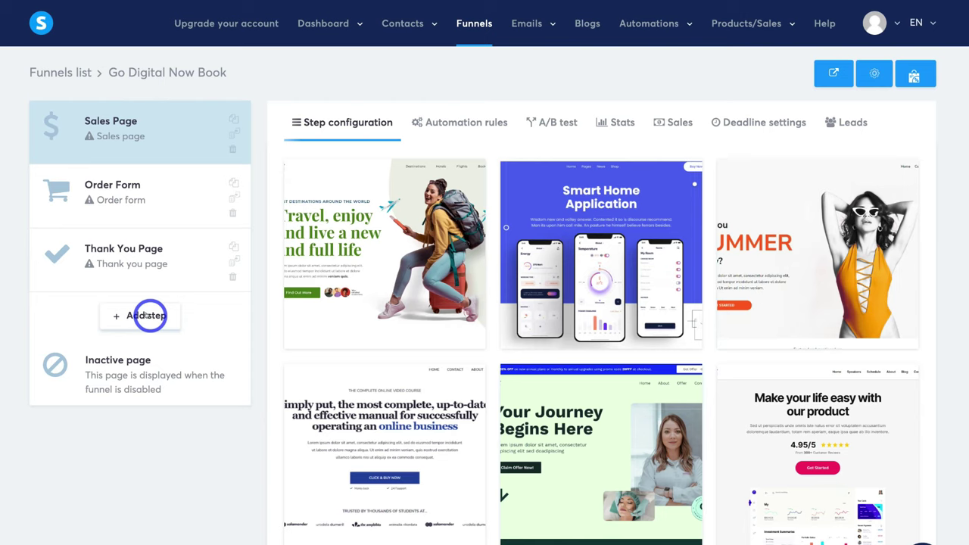
drag(150, 316, 139, 316)
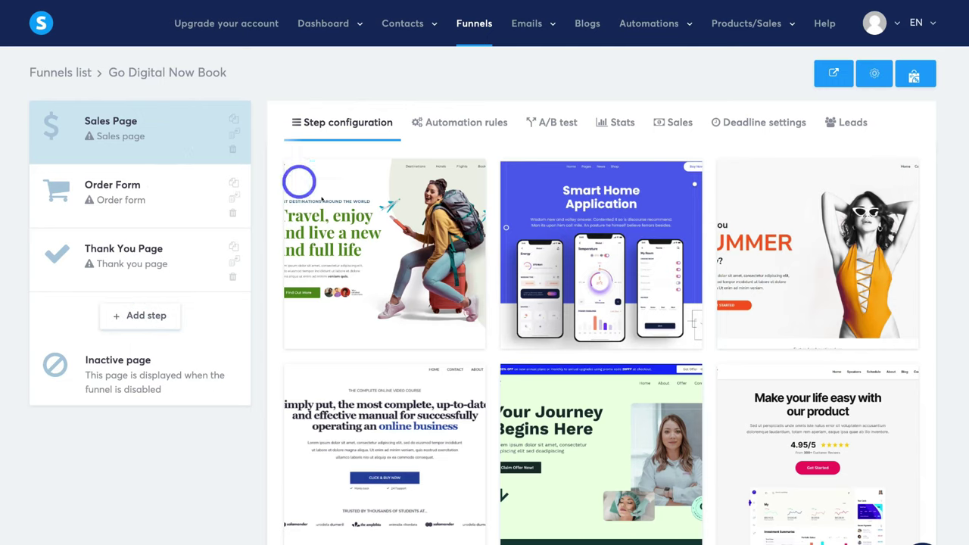
Browse the sales page templates and select the purple 3D animation software template for the Sales Page.
mouse_move(560, 224)
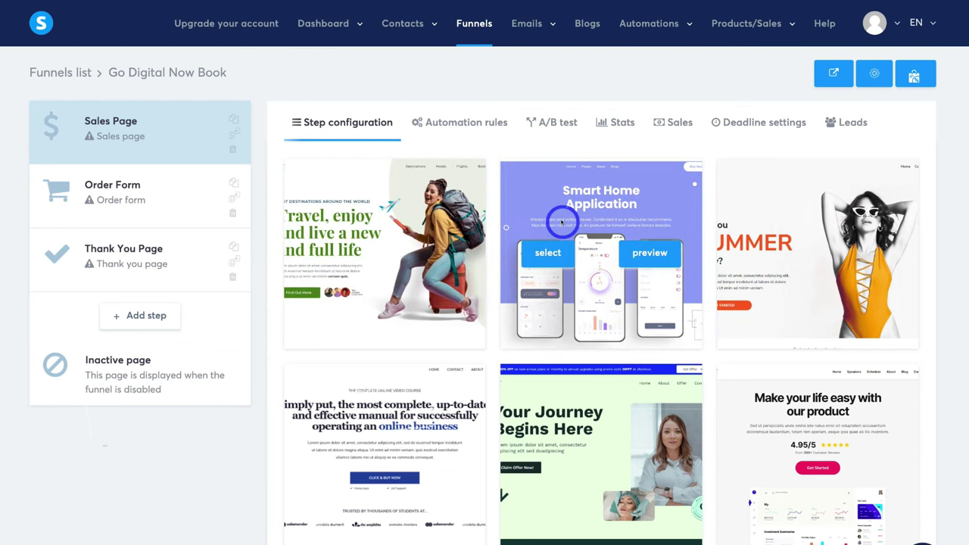
scroll(561, 220, down, 2)
scroll(561, 221, down, 4)
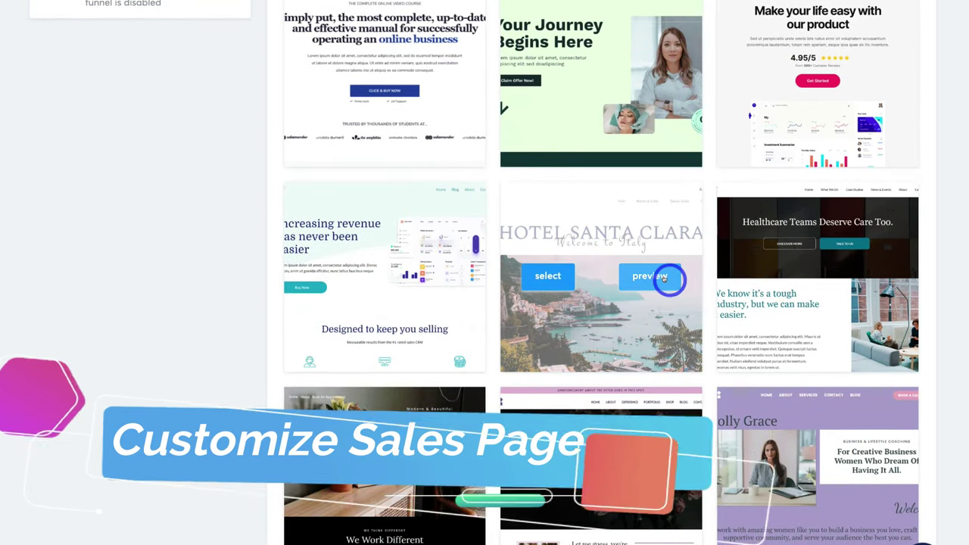
scroll(602, 304, down, 5)
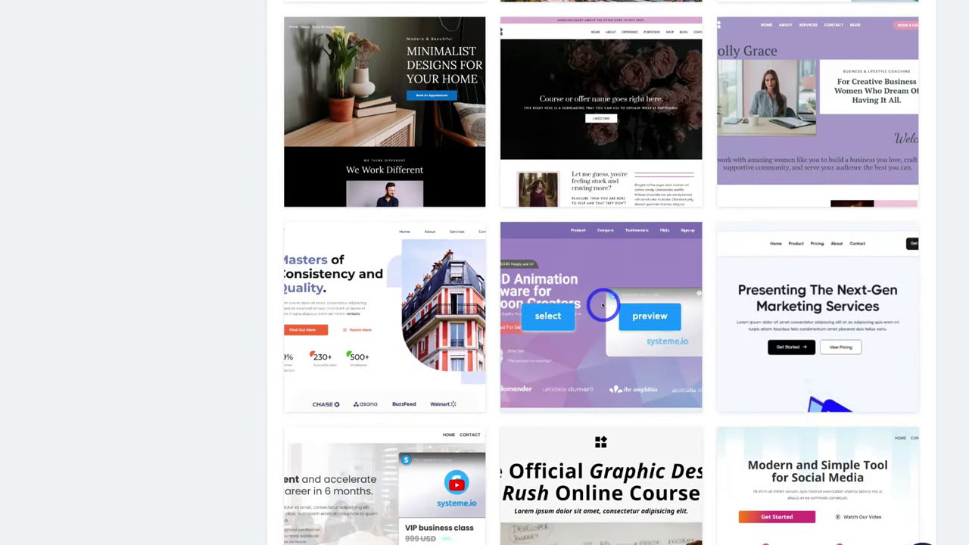
click(546, 321)
Rename the step "Book Sales Page", set its URL path to "salespage" and save the step.
click(388, 189)
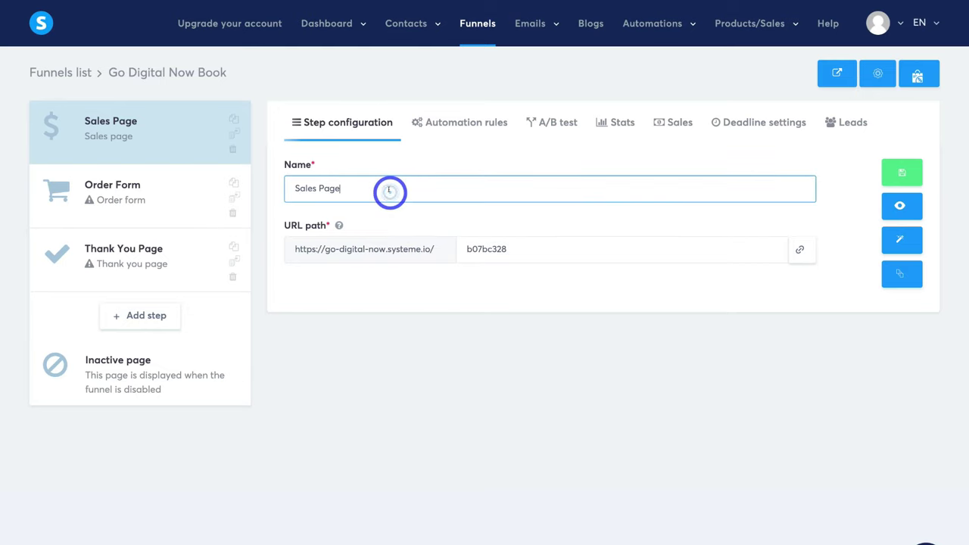
click(295, 187)
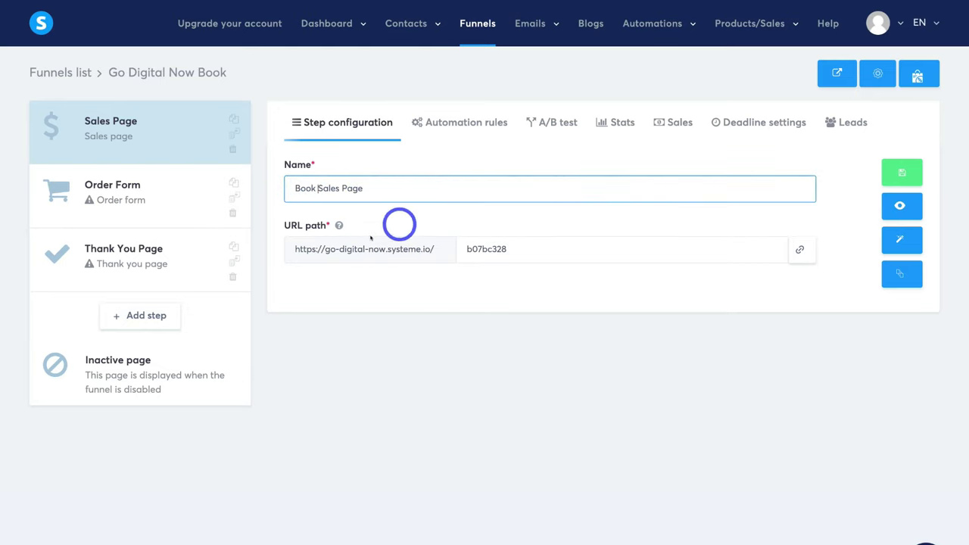
drag(507, 248, 462, 249)
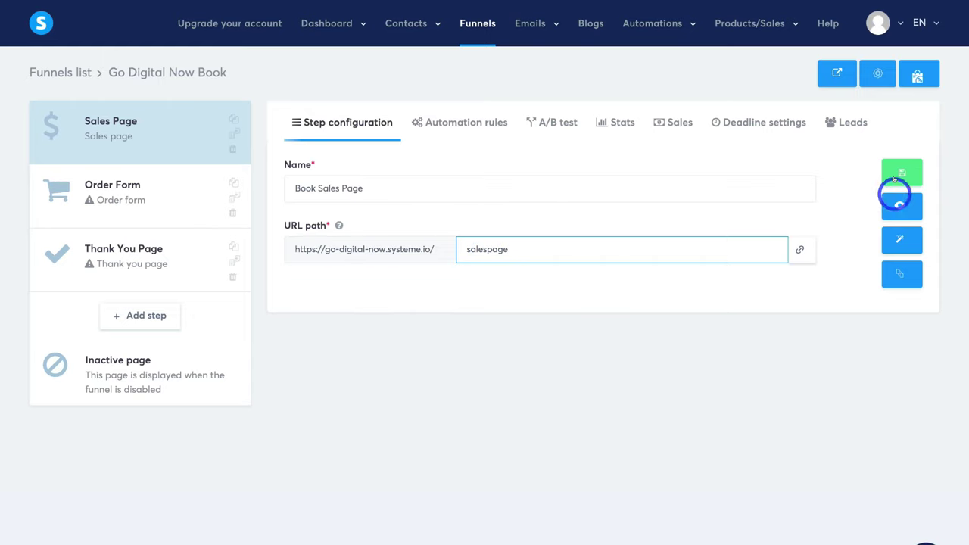
click(899, 171)
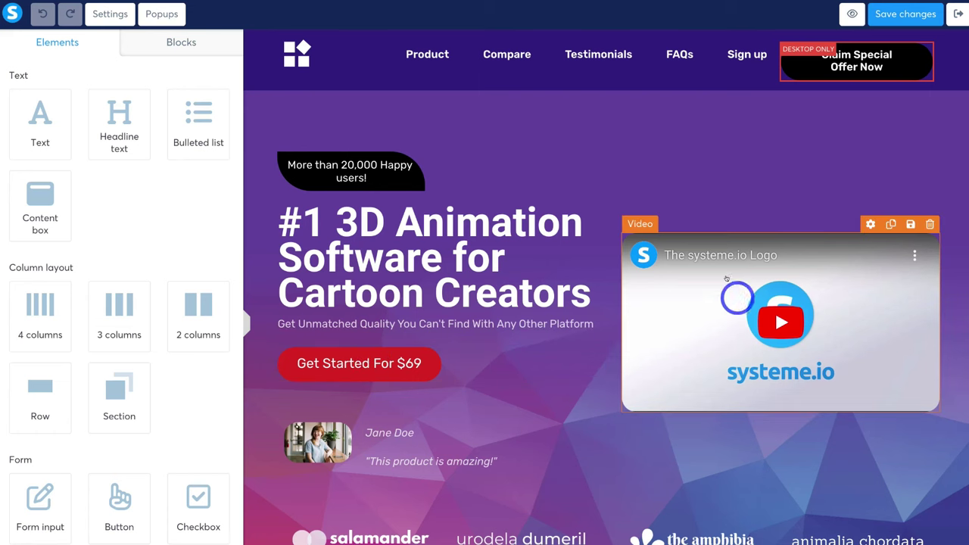
Add a video element below the "More than 20,000 Customers Rely On Our Software" headline and open its settings.
scroll(705, 319, down, 8)
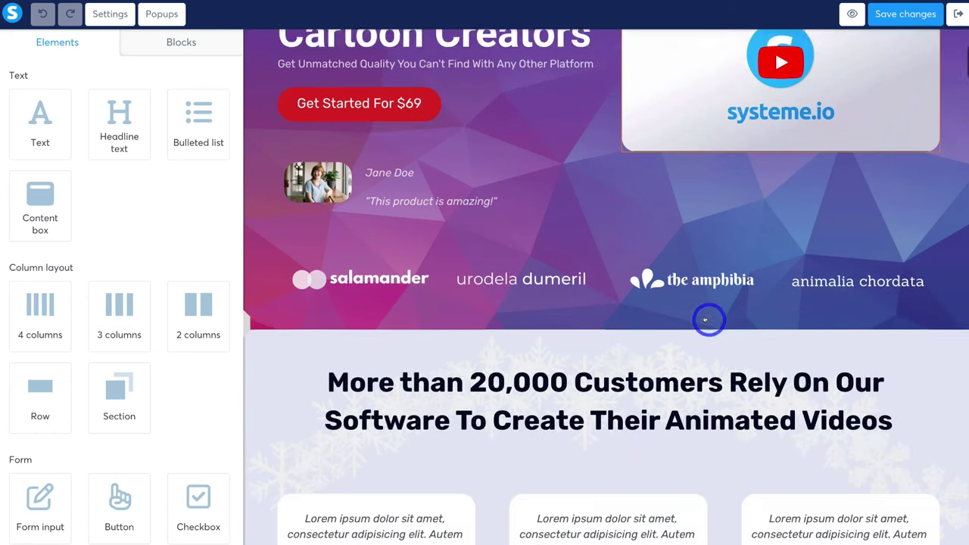
scroll(705, 320, down, 5)
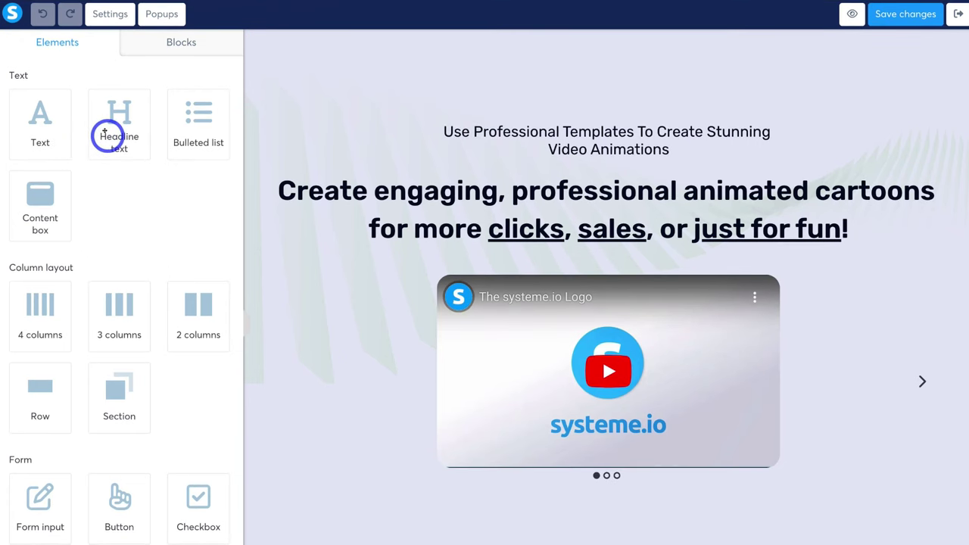
scroll(106, 133, down, 4)
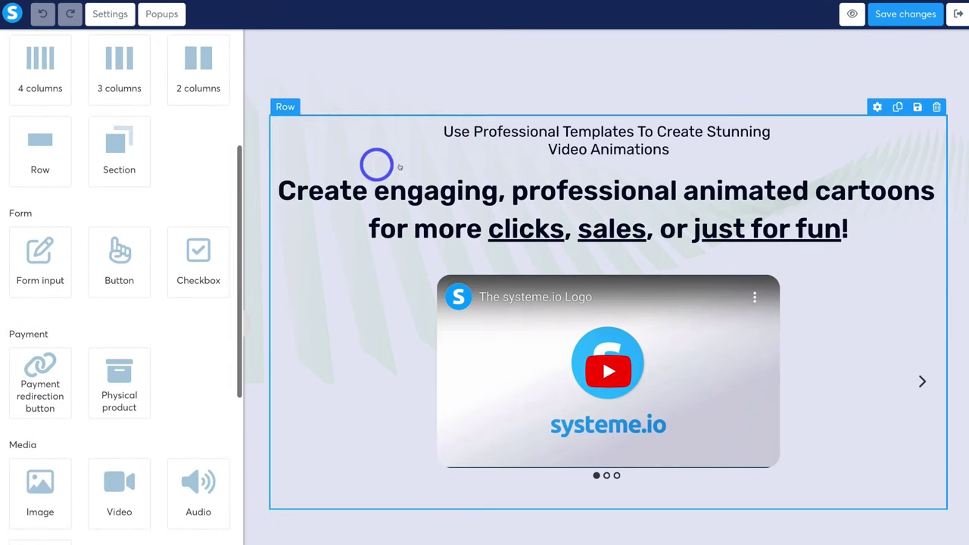
scroll(402, 165, up, 7)
scroll(402, 167, up, 3)
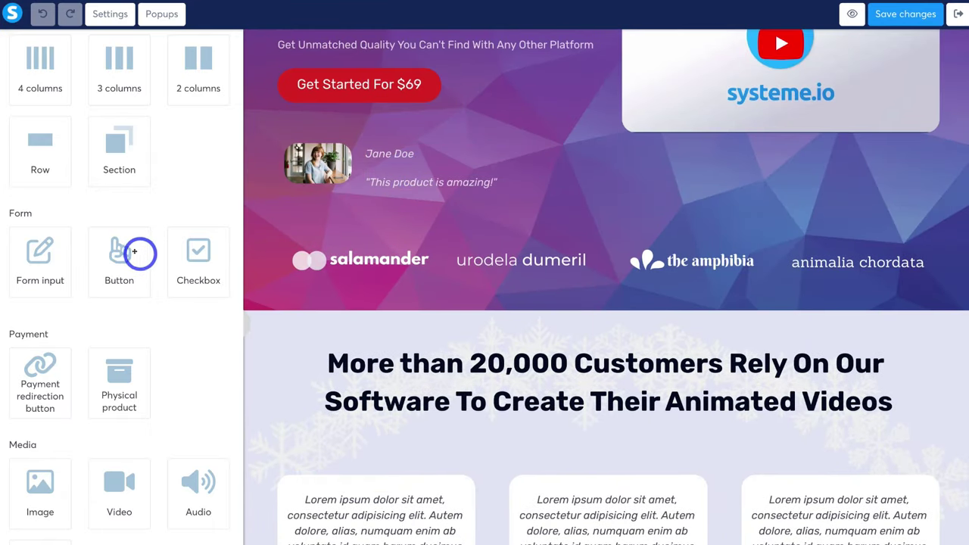
scroll(134, 252, down, 3)
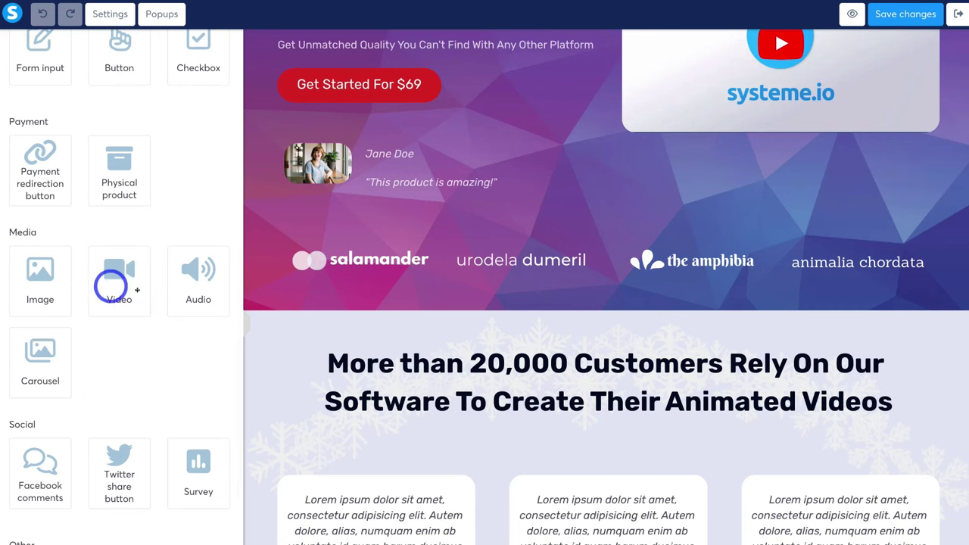
drag(117, 288, 590, 418)
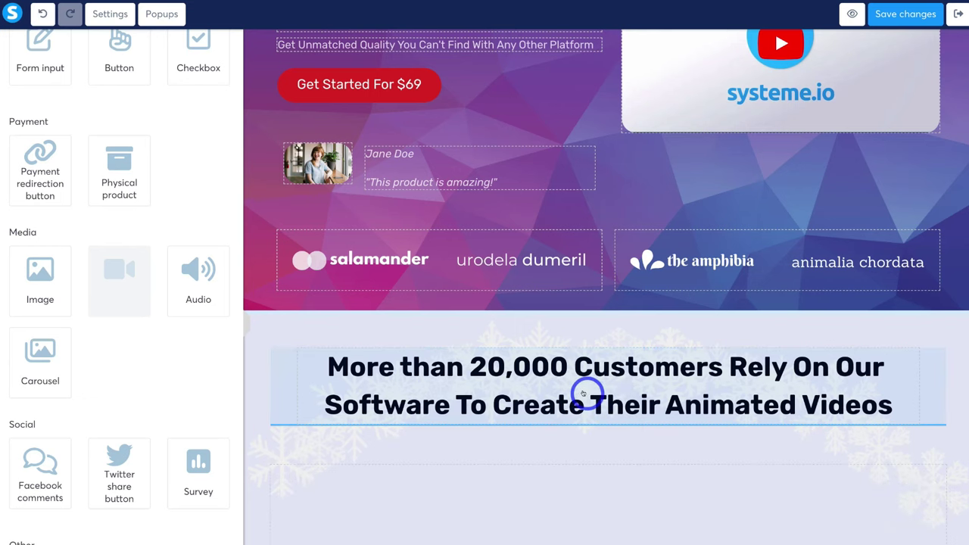
scroll(585, 394, down, 5)
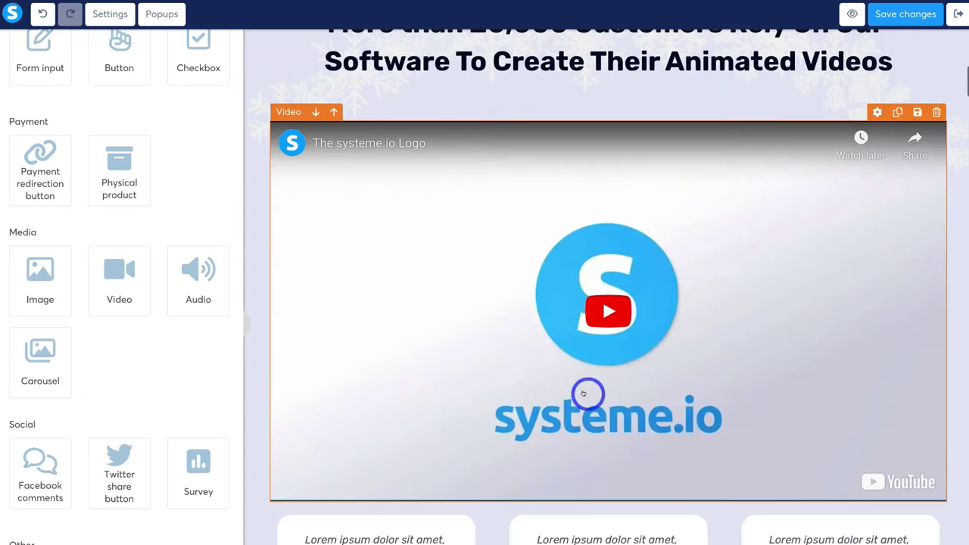
click(471, 284)
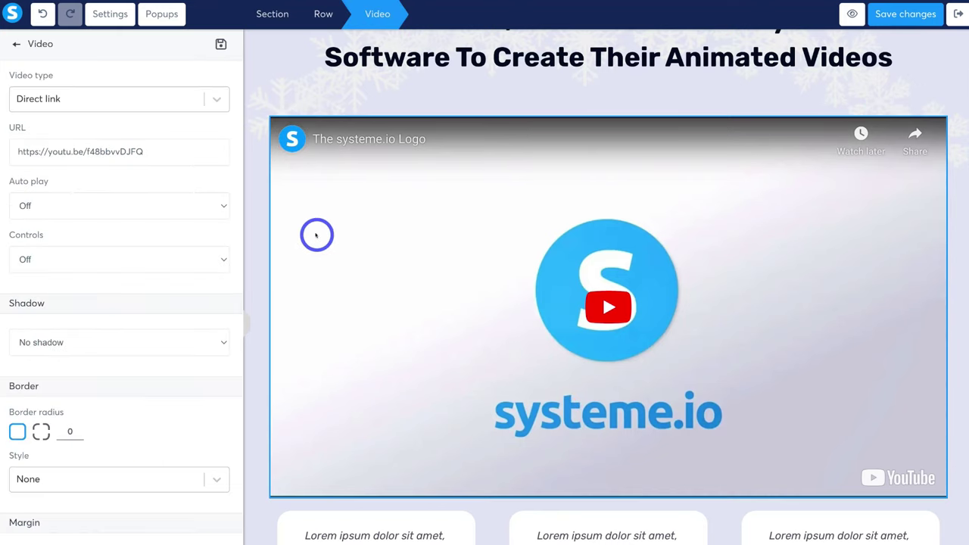
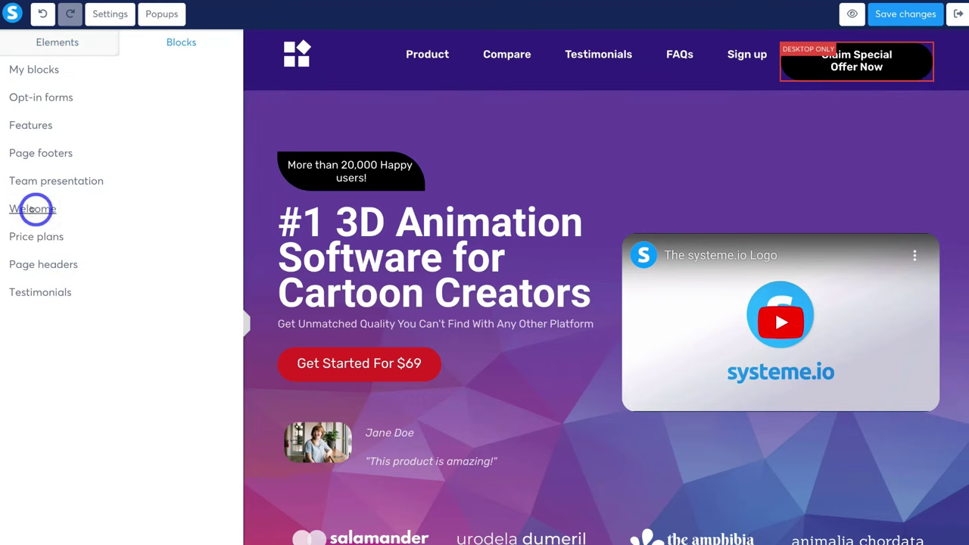
Insert the testimonials block "Short testimonials with round images" between the hero section and the "More than 20,000 Customers" section.
scroll(353, 303, down, 4)
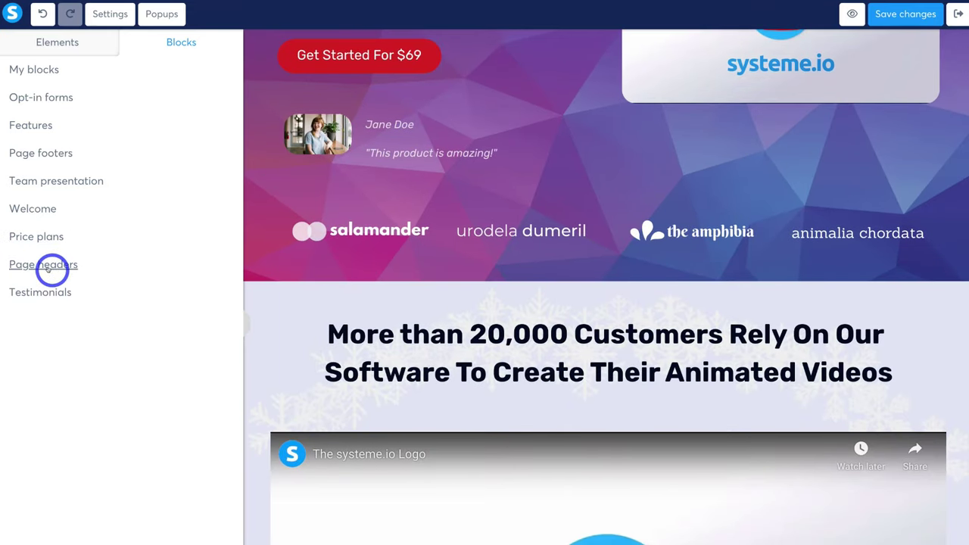
click(44, 292)
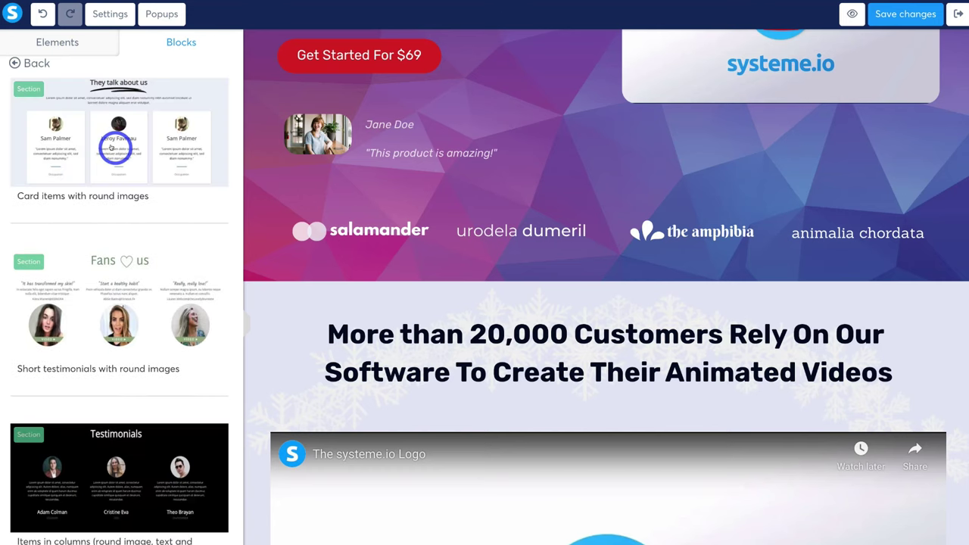
scroll(111, 147, down, 3)
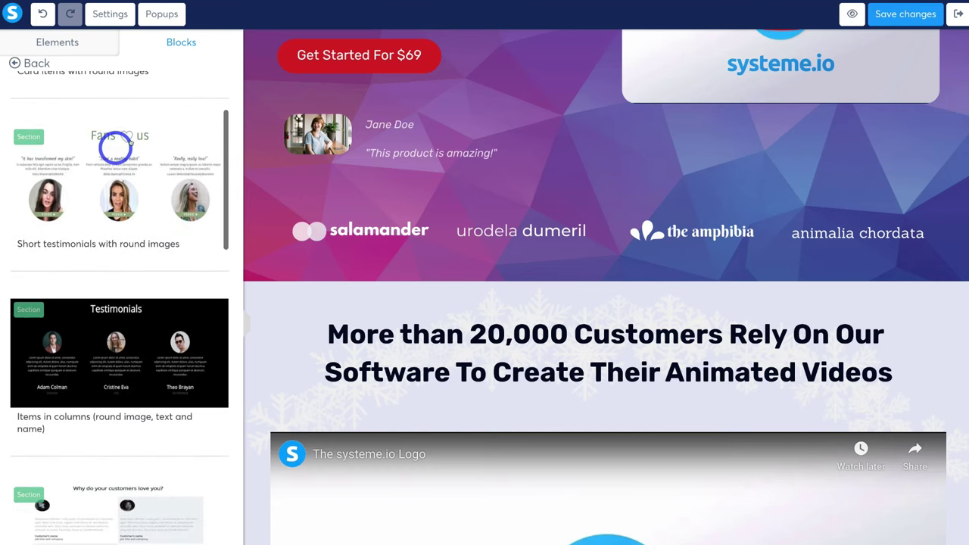
drag(79, 185, 544, 283)
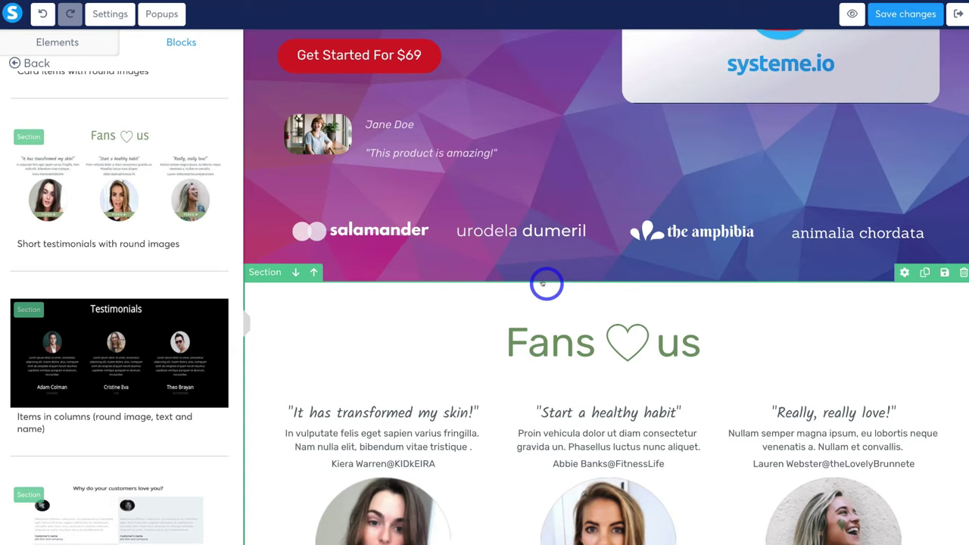
scroll(542, 283, down, 4)
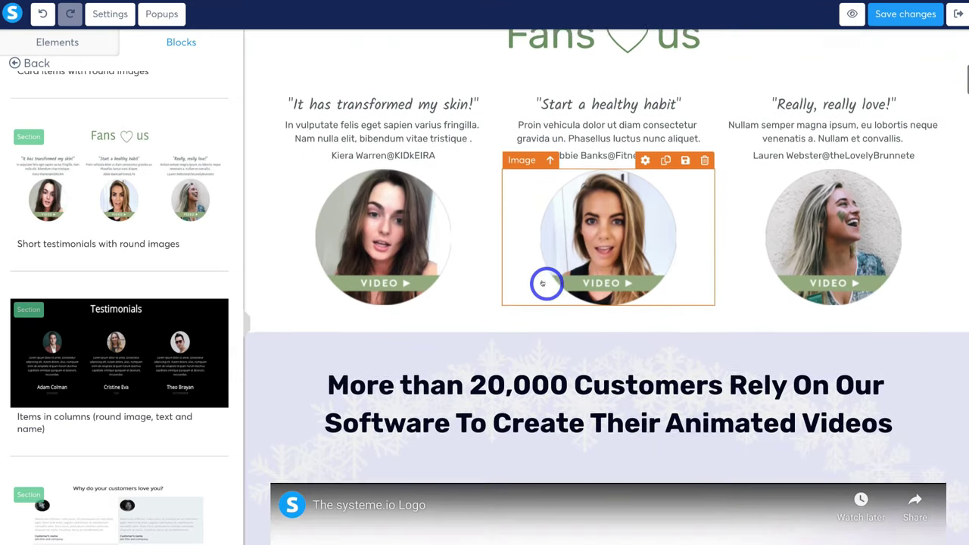
scroll(545, 280, up, 1)
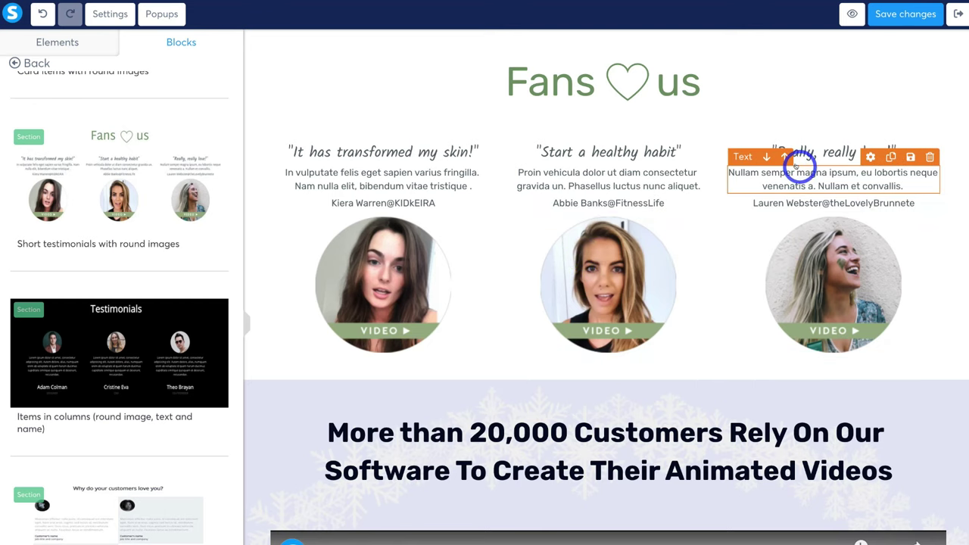
Open the "It has transformed my skin!" testimonial text, examine its typography, colour and spacing settings, and close them.
click(374, 148)
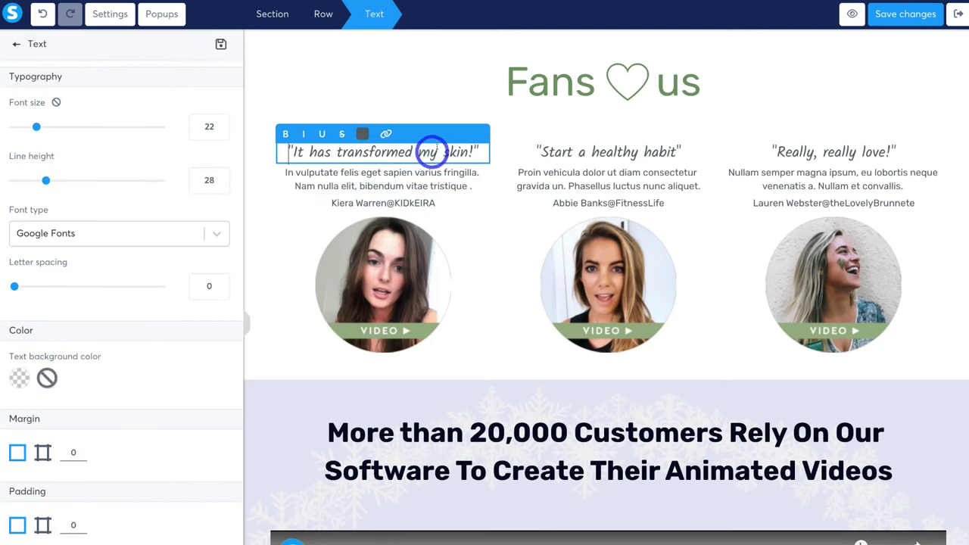
drag(438, 151, 297, 152)
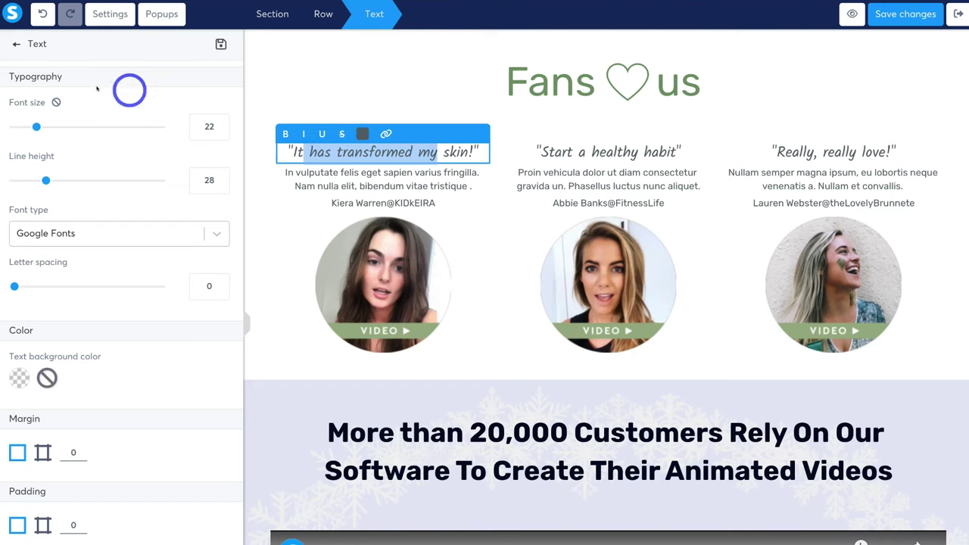
scroll(95, 155, down, 5)
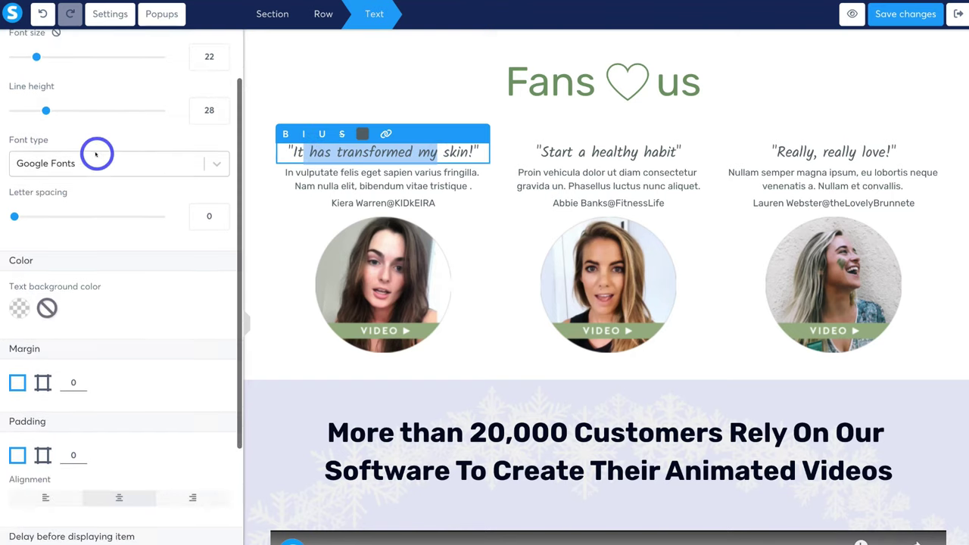
scroll(95, 155, up, 5)
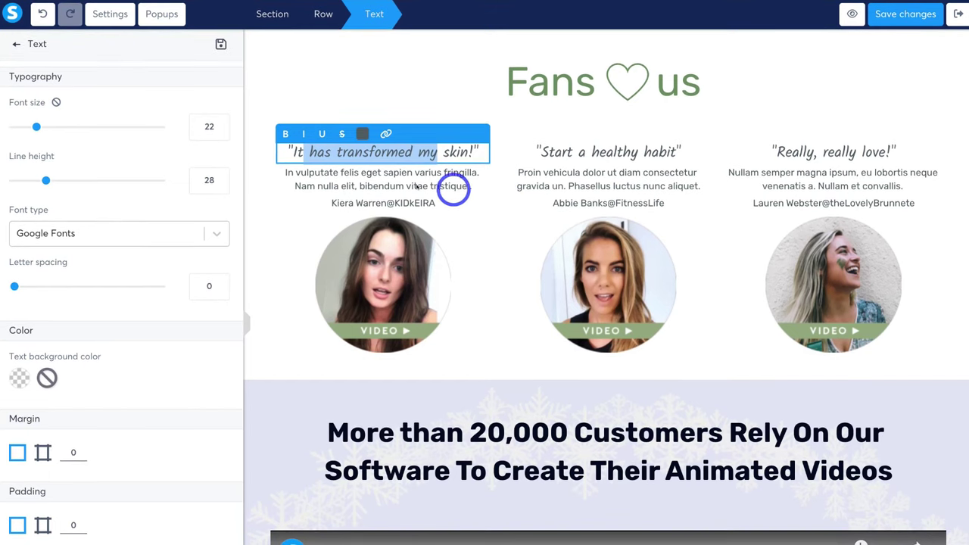
click(14, 44)
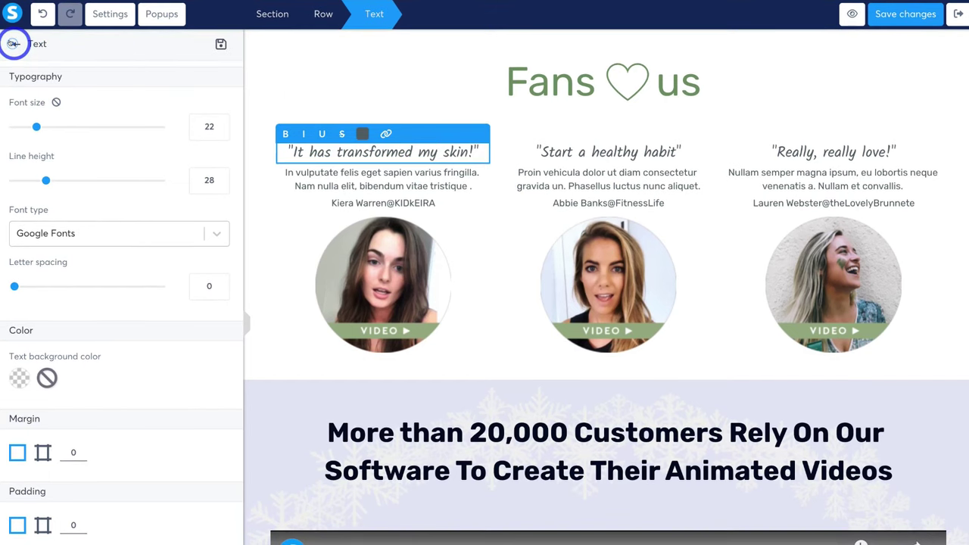
Delete the video element beside the "#1 3D Animation Software" headline in the hero section.
scroll(504, 210, up, 8)
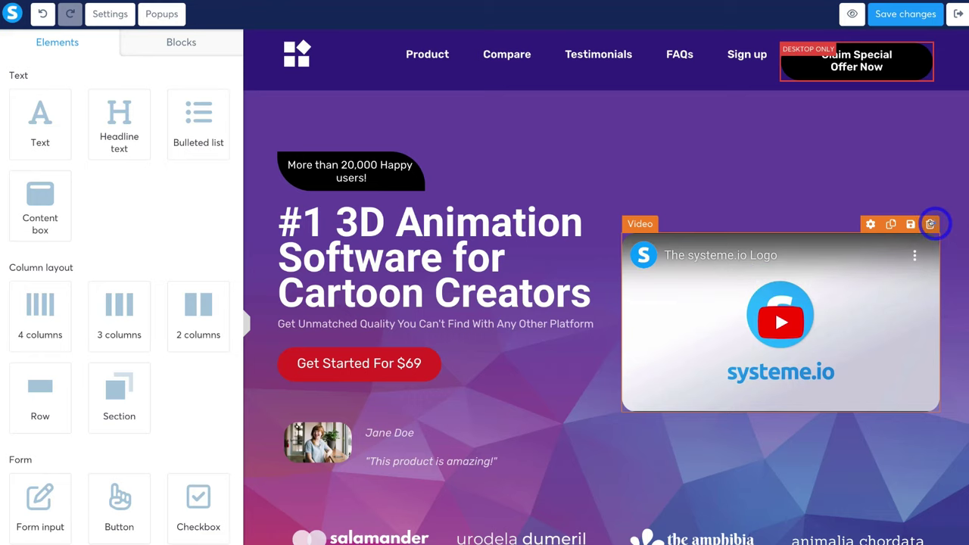
click(930, 224)
click(597, 66)
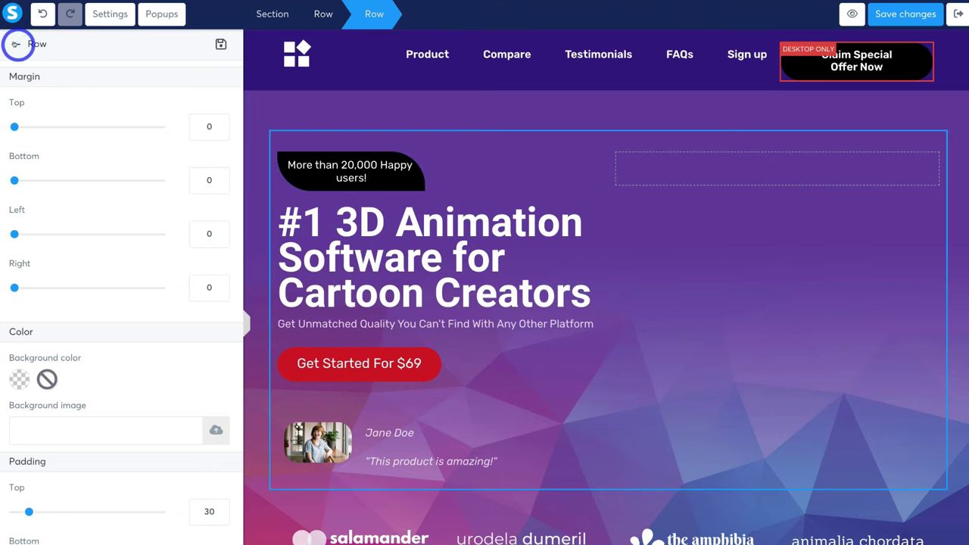
click(16, 43)
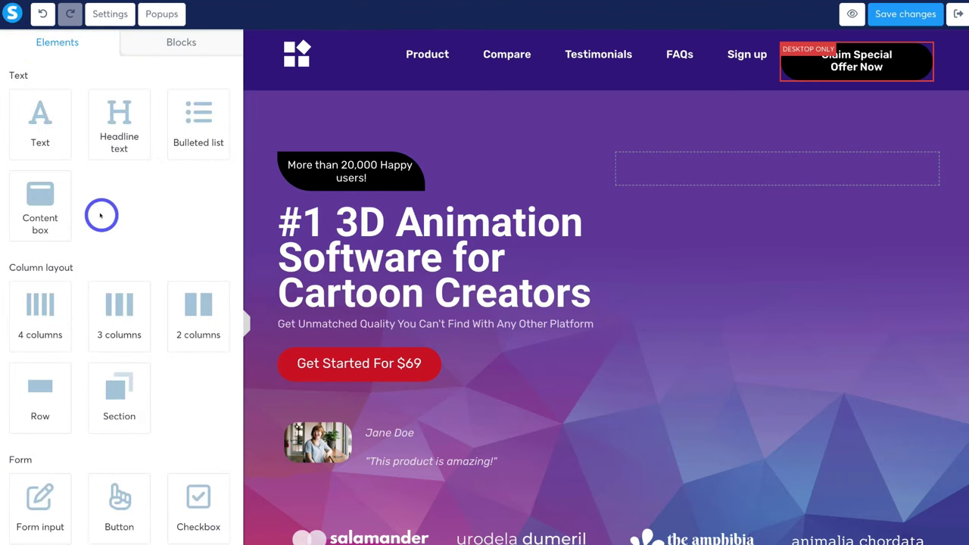
Add an image element in the empty column beside the "#1 3D Animation Software" headline and open its settings.
scroll(98, 212, down, 3)
scroll(100, 211, down, 5)
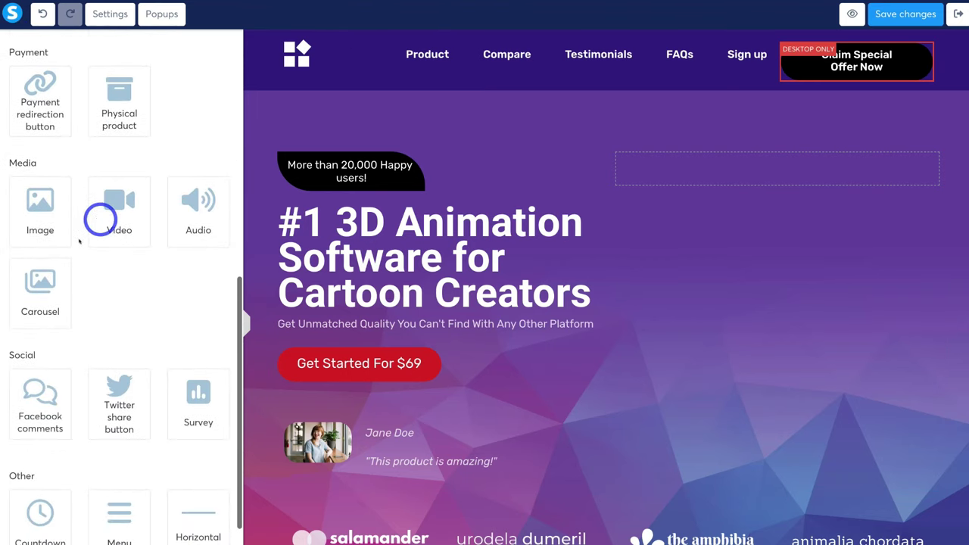
drag(43, 224, 794, 184)
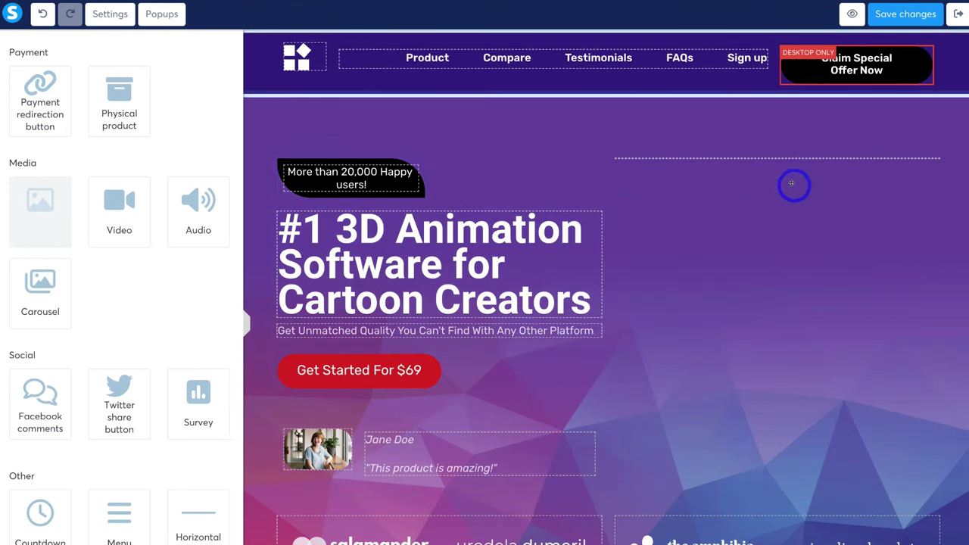
click(799, 222)
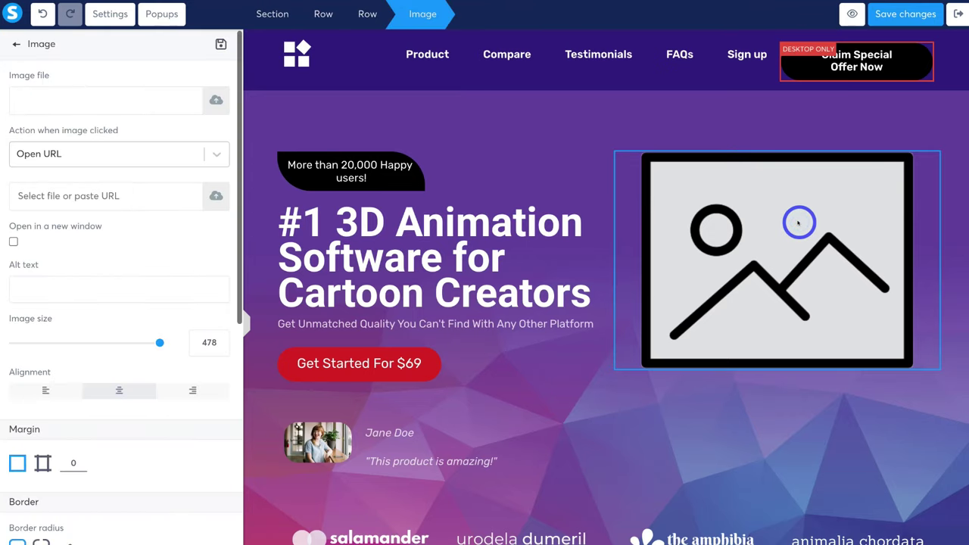
Upload the "Cropped book" cover from the Book content folder and insert it as the hero image's file.
click(83, 104)
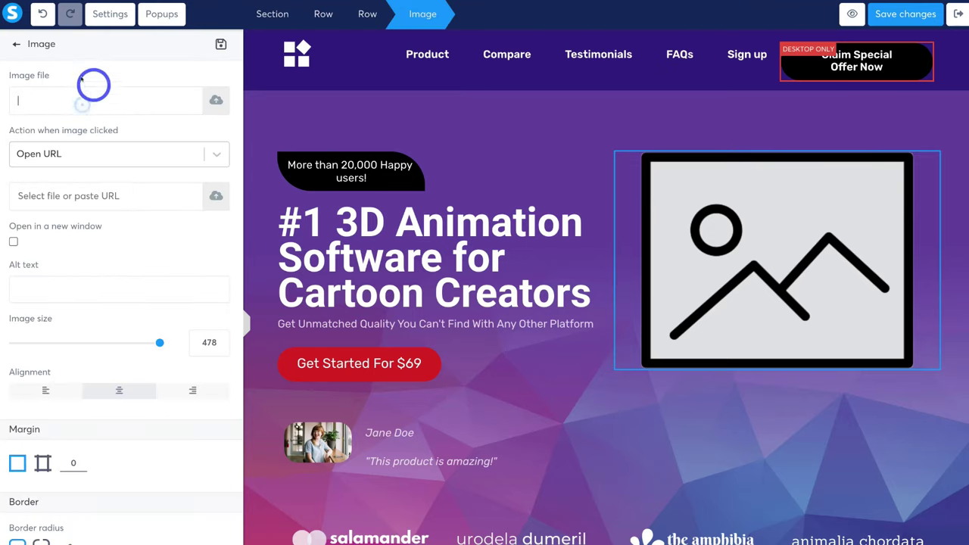
click(217, 102)
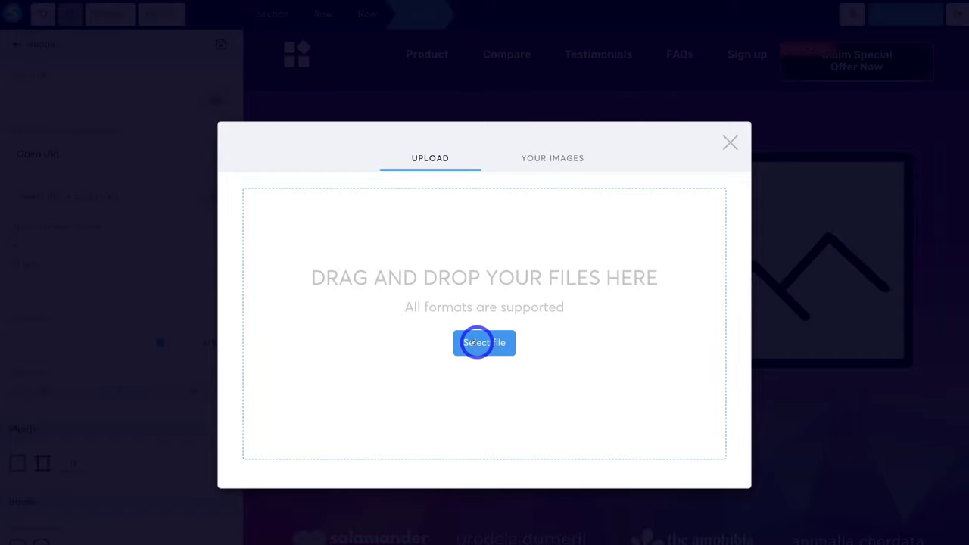
click(474, 342)
click(591, 125)
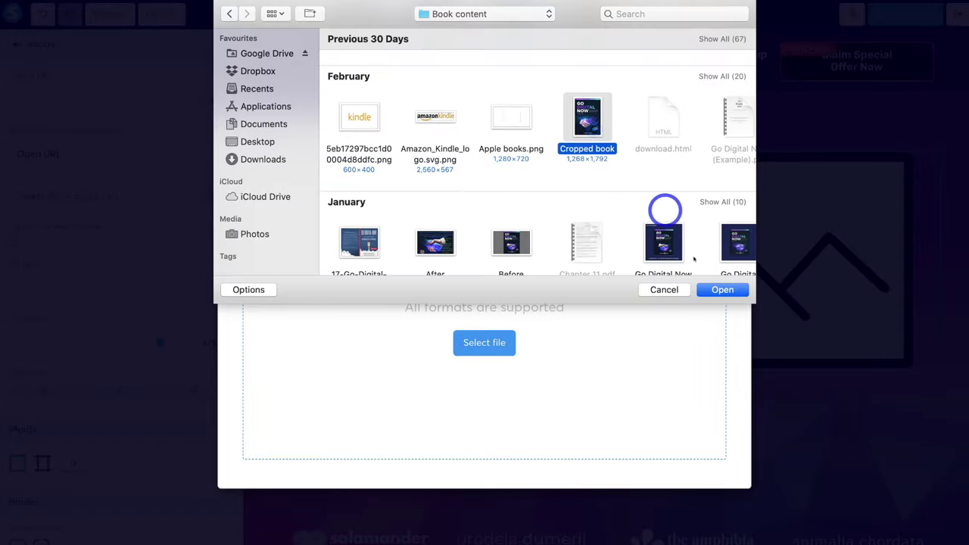
click(722, 290)
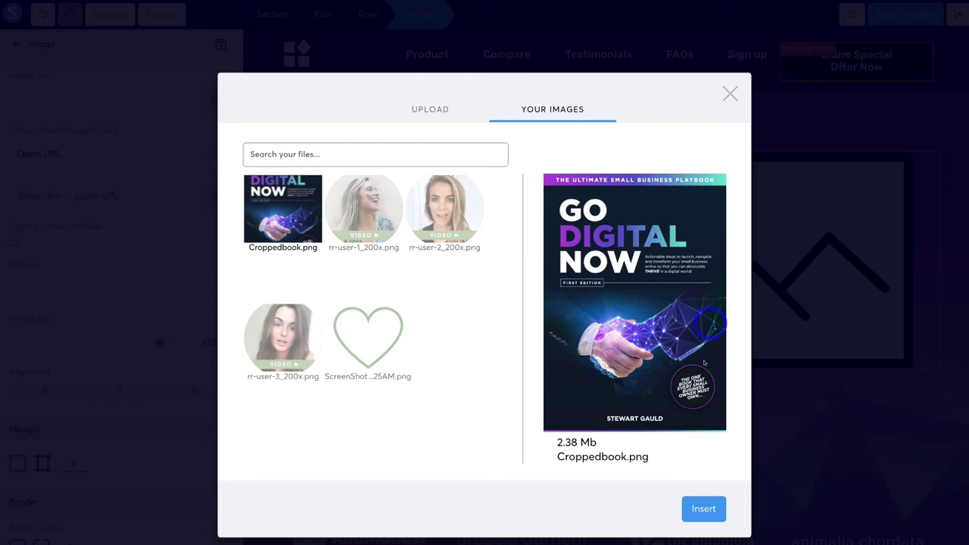
click(703, 508)
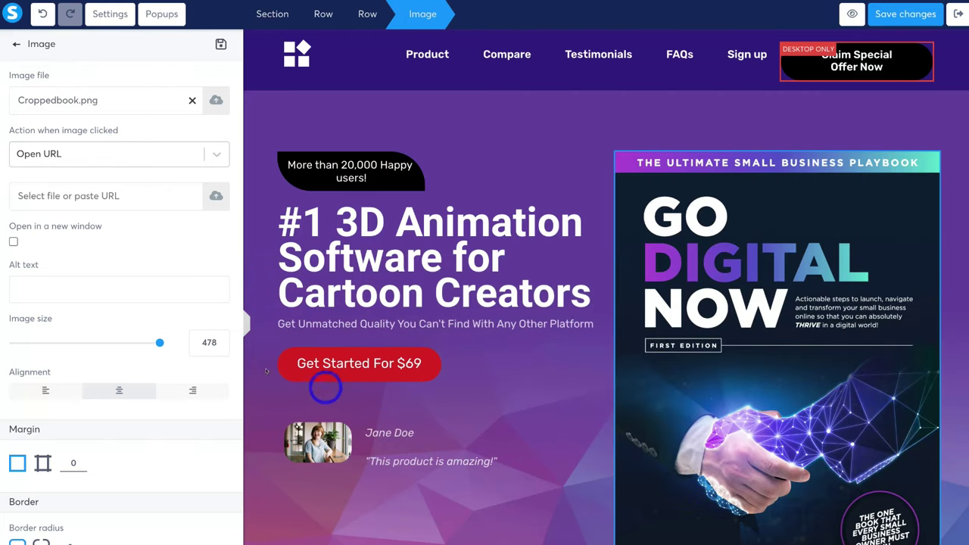
Reduce the book cover image's size to 296 and save the page changes.
drag(158, 343, 104, 342)
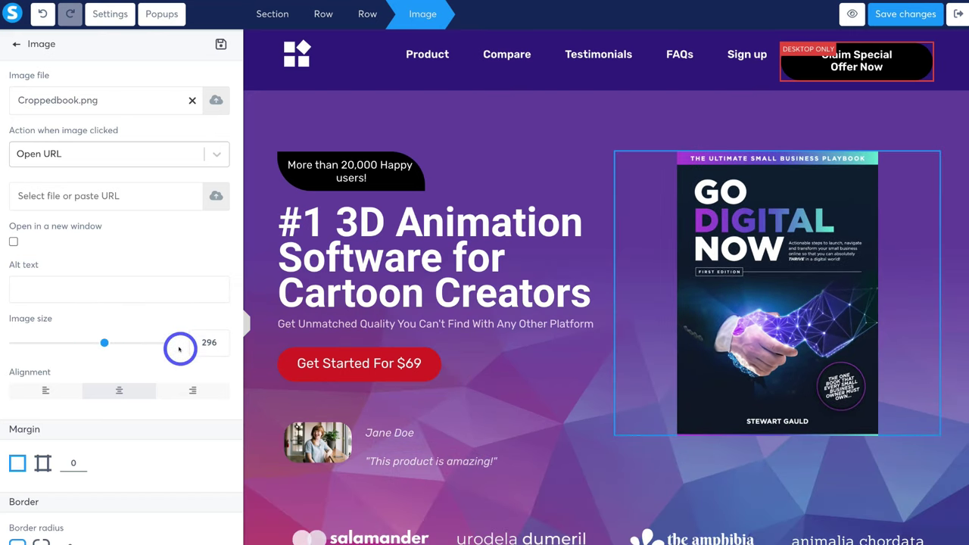
click(15, 44)
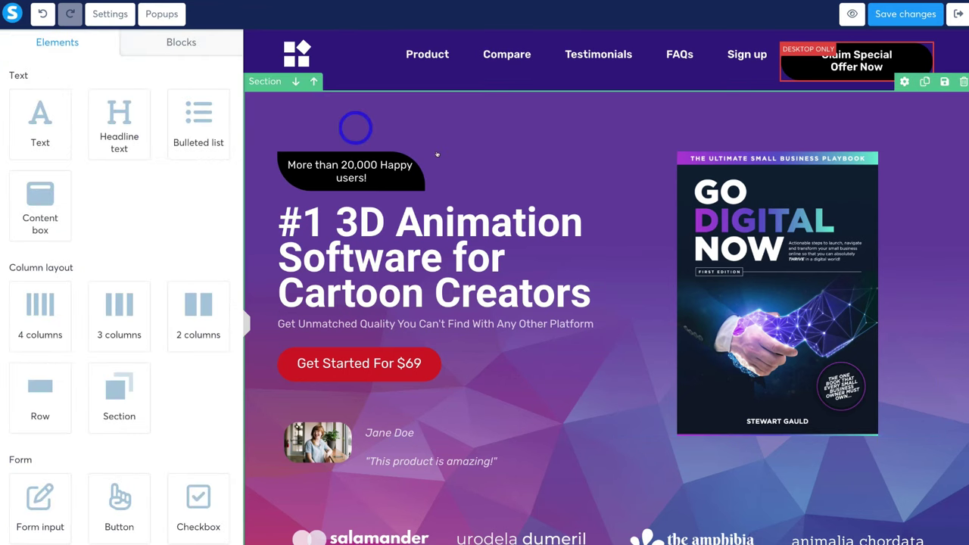
click(890, 15)
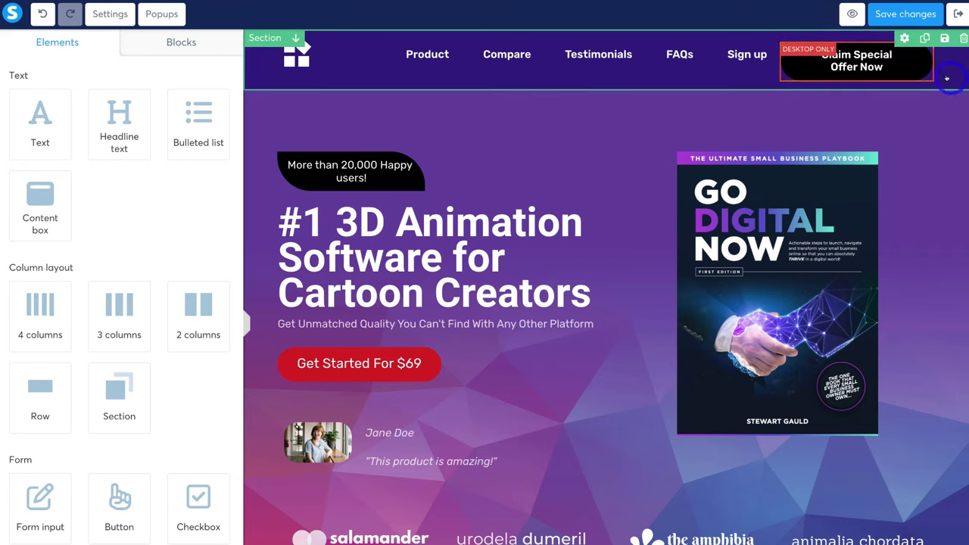
Delete the header section containing the logo, navigation links and "Claim Special Offer Now" button, and save the page.
click(960, 38)
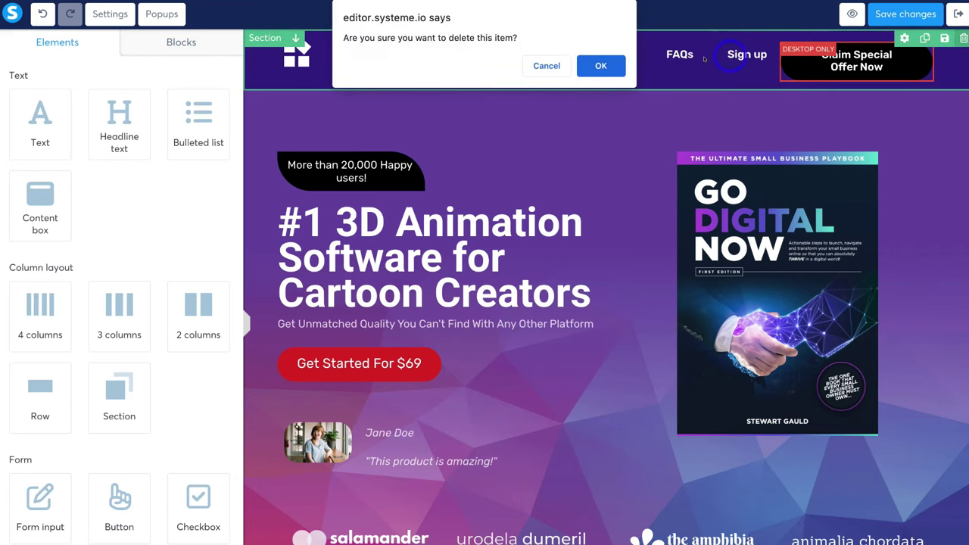
click(606, 65)
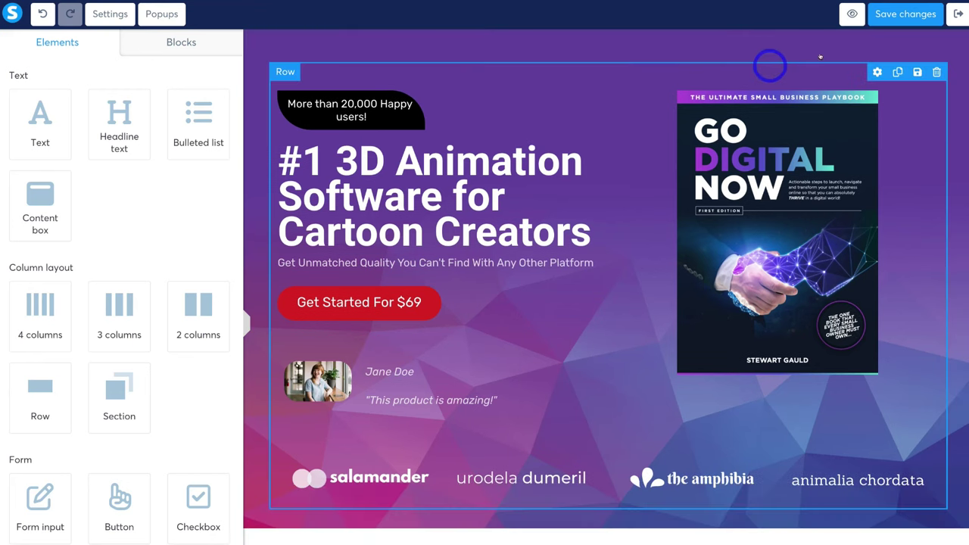
click(887, 16)
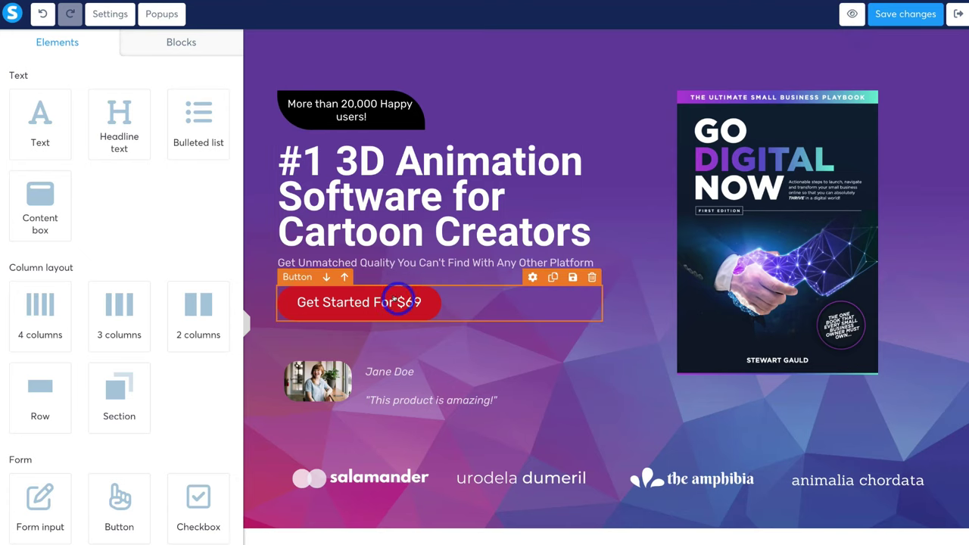
Examine the available click actions of the "Get Started For $69" button, keeping it on Next step URL.
click(398, 300)
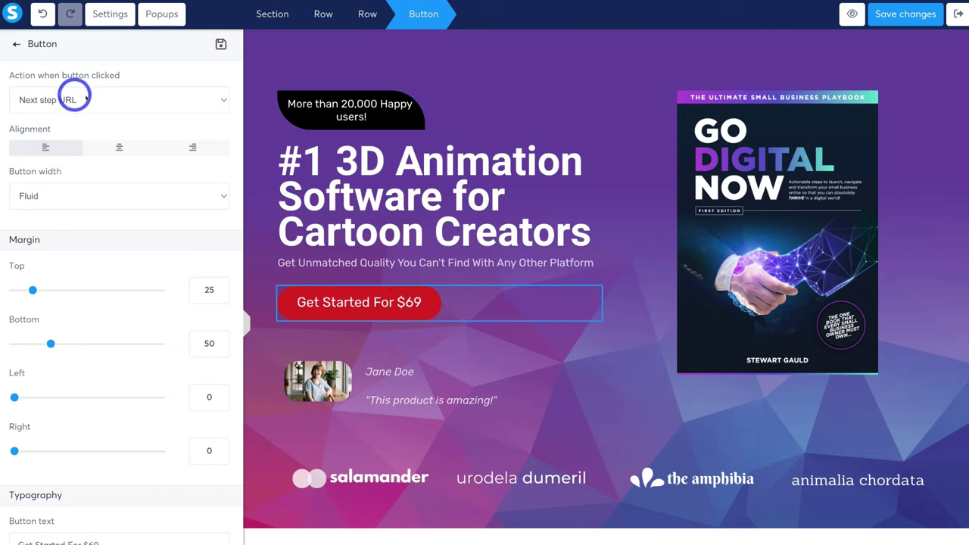
click(87, 99)
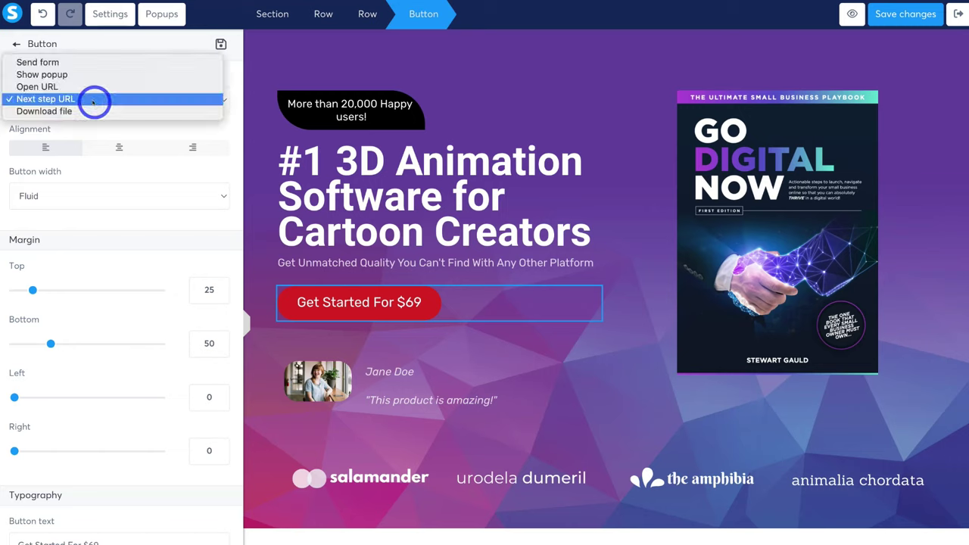
click(46, 101)
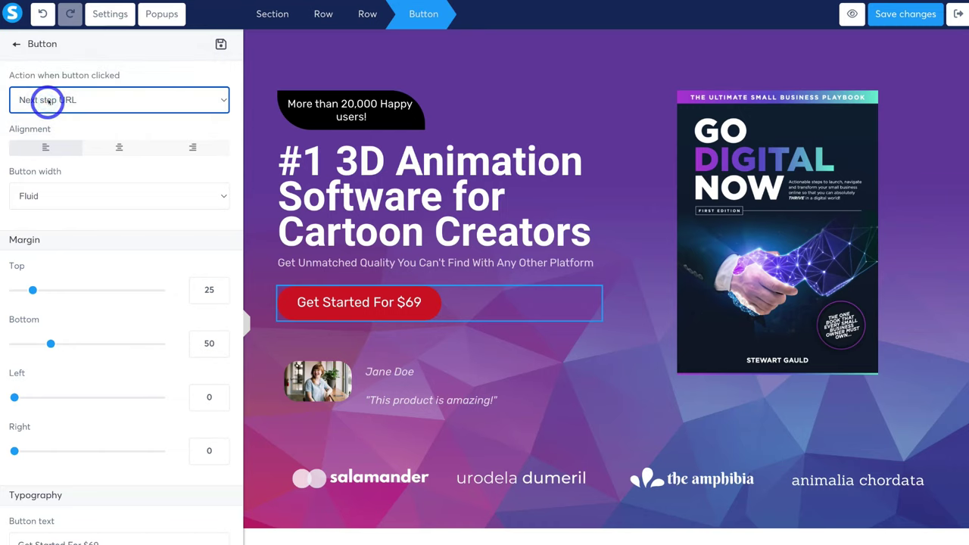
click(90, 103)
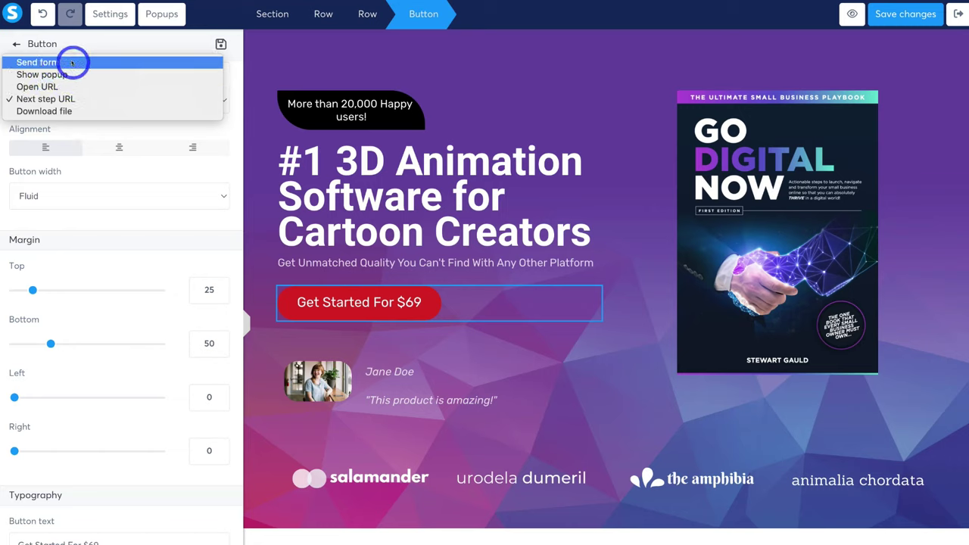
click(234, 78)
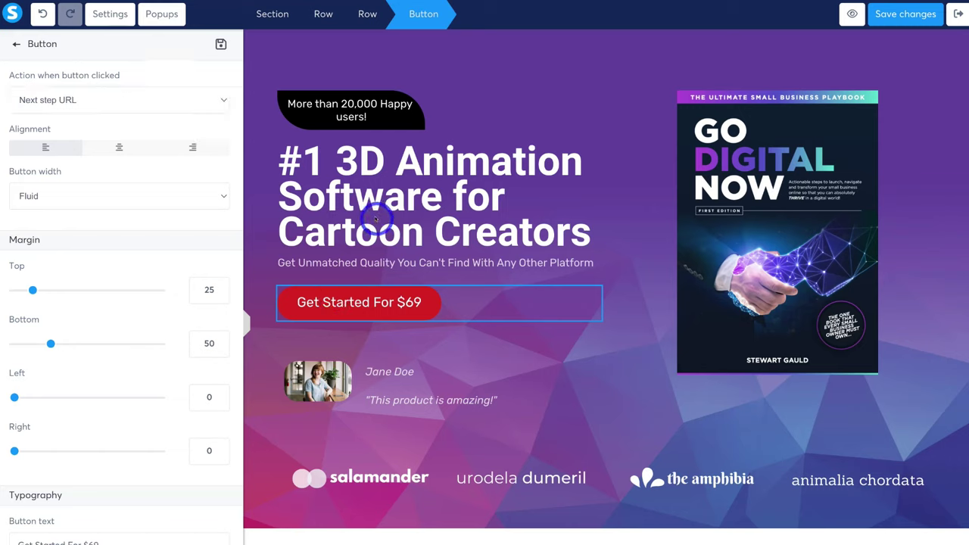
Replace the hero headline text with "GO DIGITAL NOW The Ultimate Small Business Playbook".
click(399, 201)
click(400, 202)
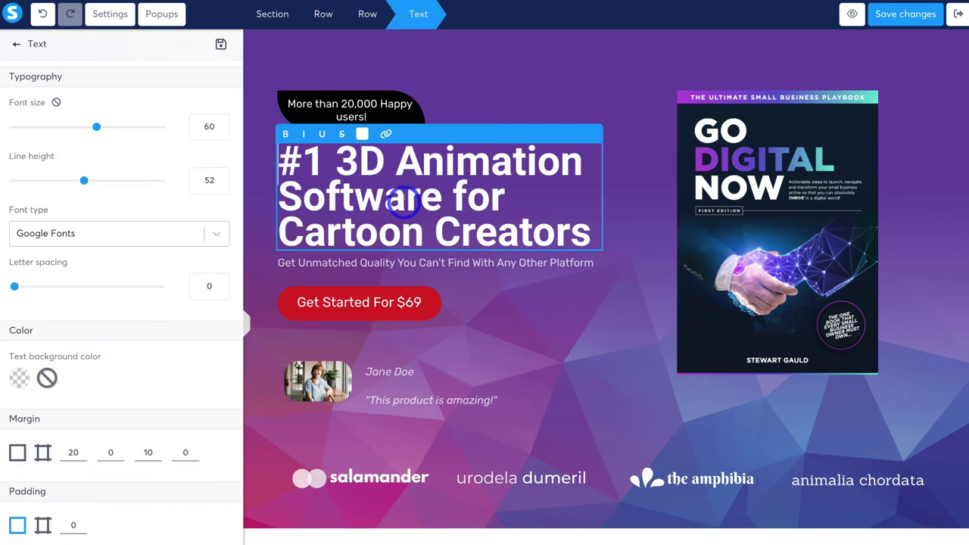
drag(389, 194, 270, 168)
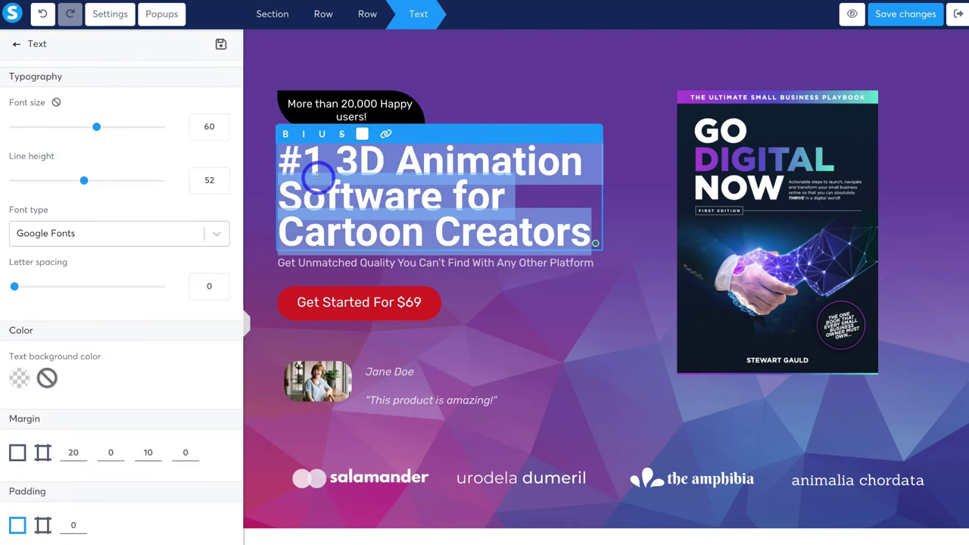
text(GO DIGITAL NOW The Ultimate Small Business Playbook)
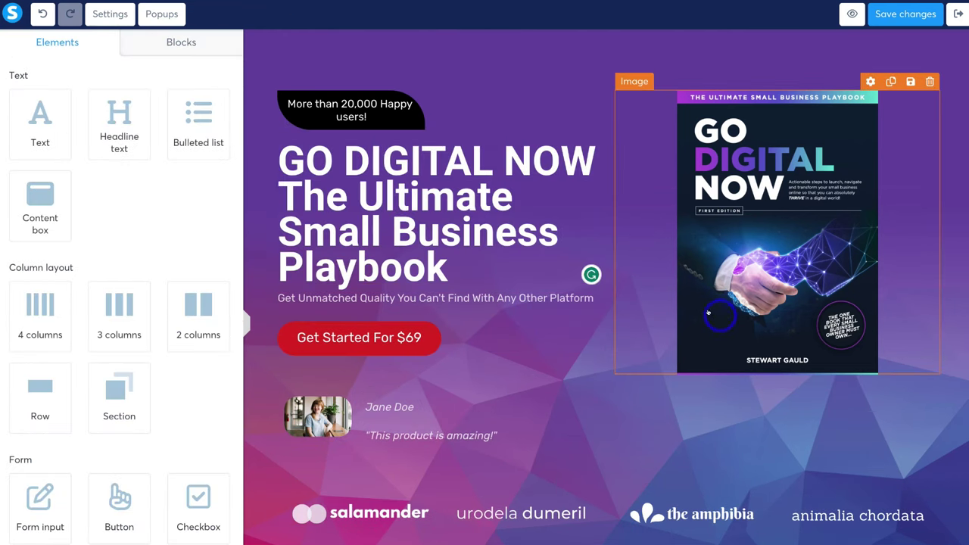
Review the testimonials block and examine the margin, colour and background settings of the "More than 20,000 Customers" section.
scroll(510, 335, down, 2)
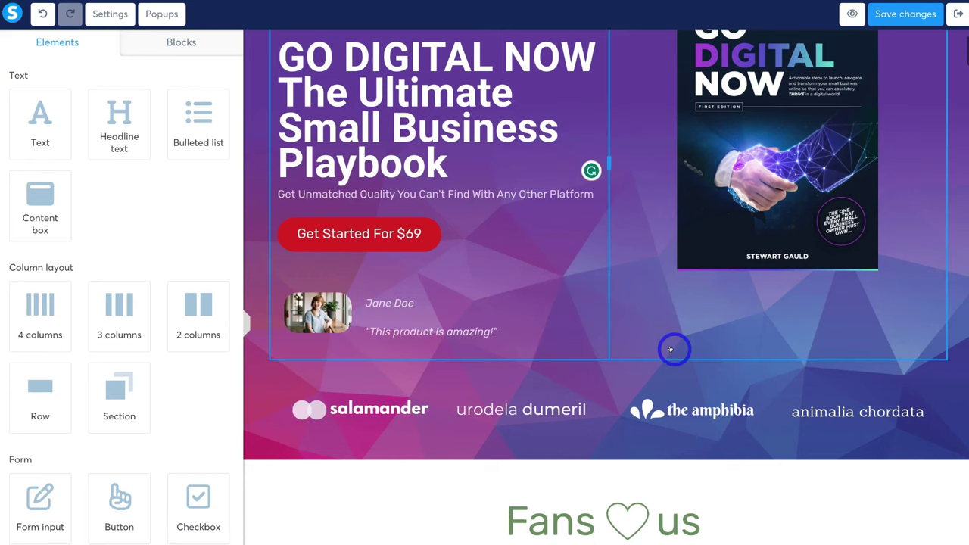
scroll(705, 363, down, 2)
scroll(666, 359, down, 2)
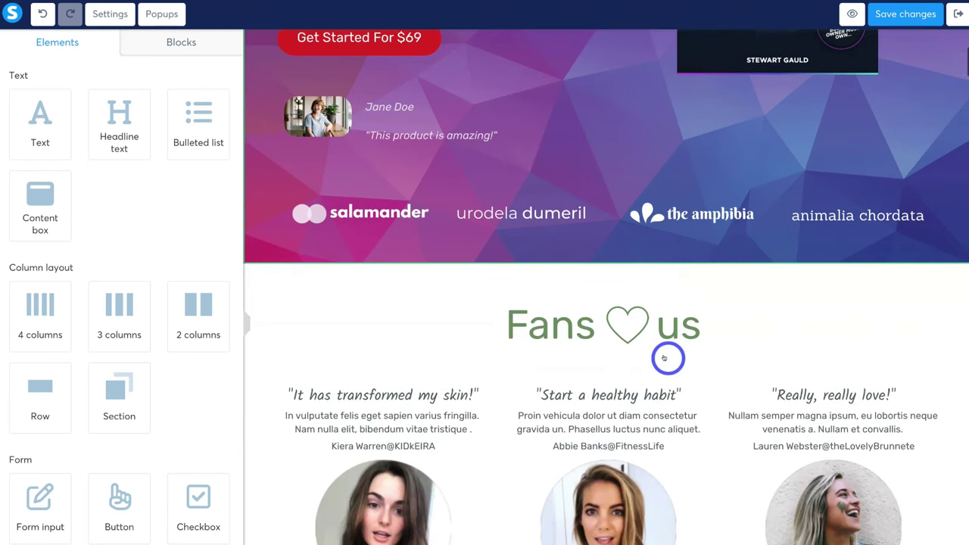
scroll(664, 358, down, 1)
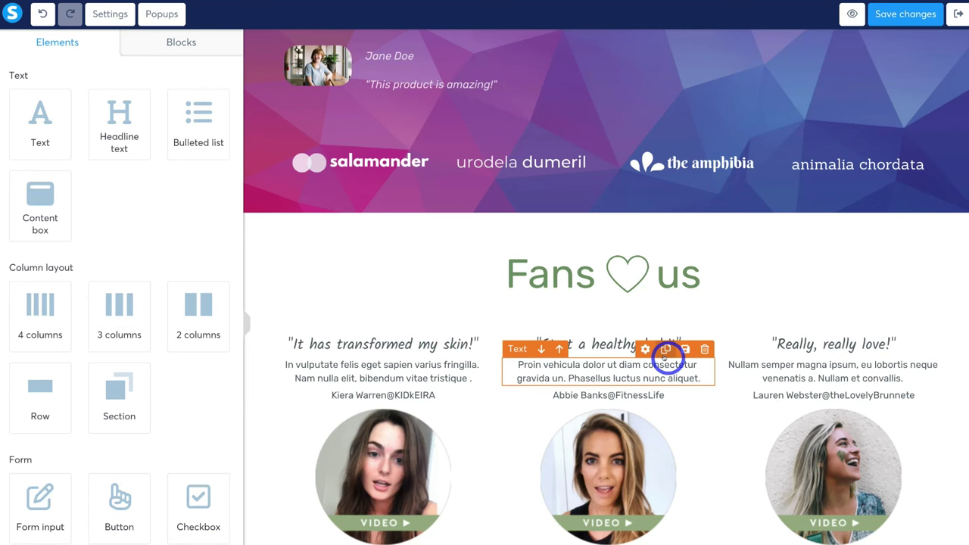
scroll(667, 357, down, 6)
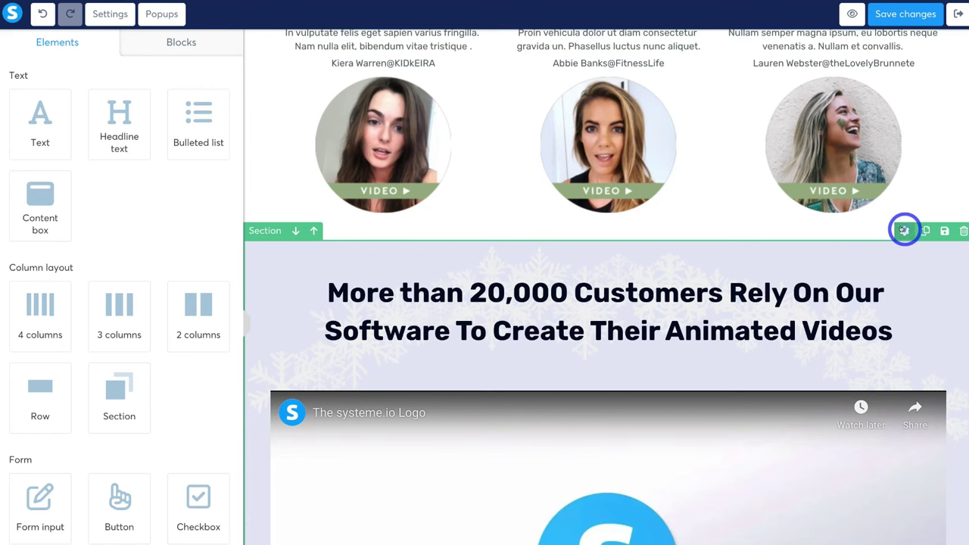
click(904, 230)
scroll(156, 320, down, 1)
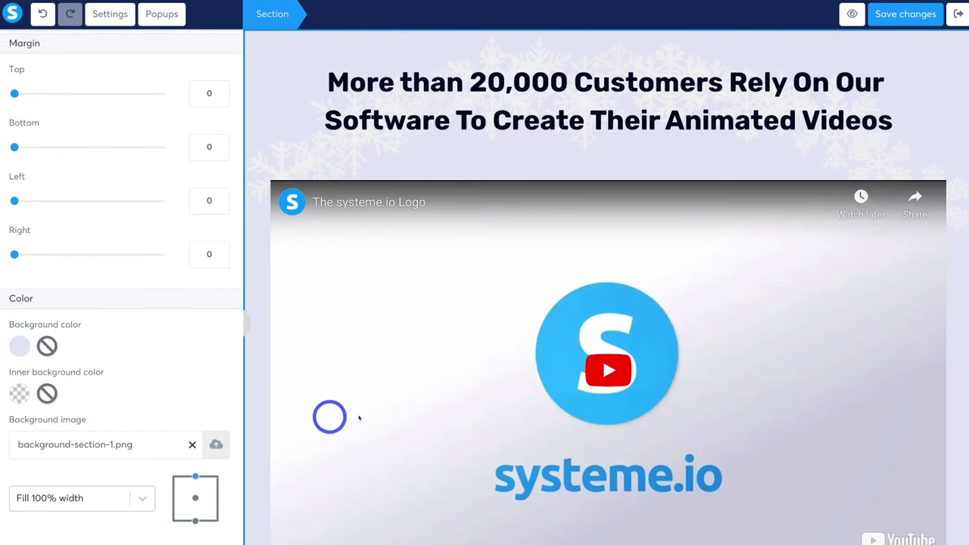
click(378, 137)
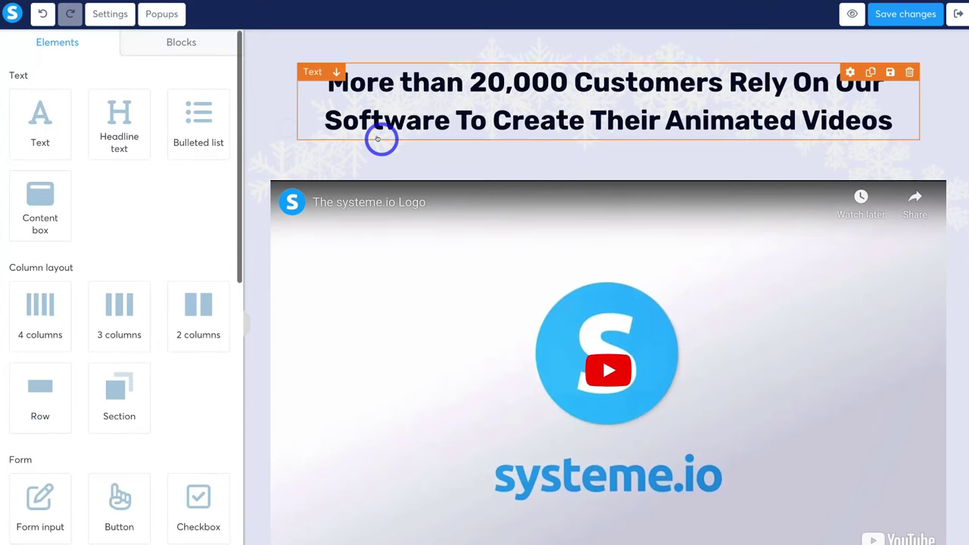
Return to the hero section and save the sales page with its new headline.
scroll(272, 162, up, 7)
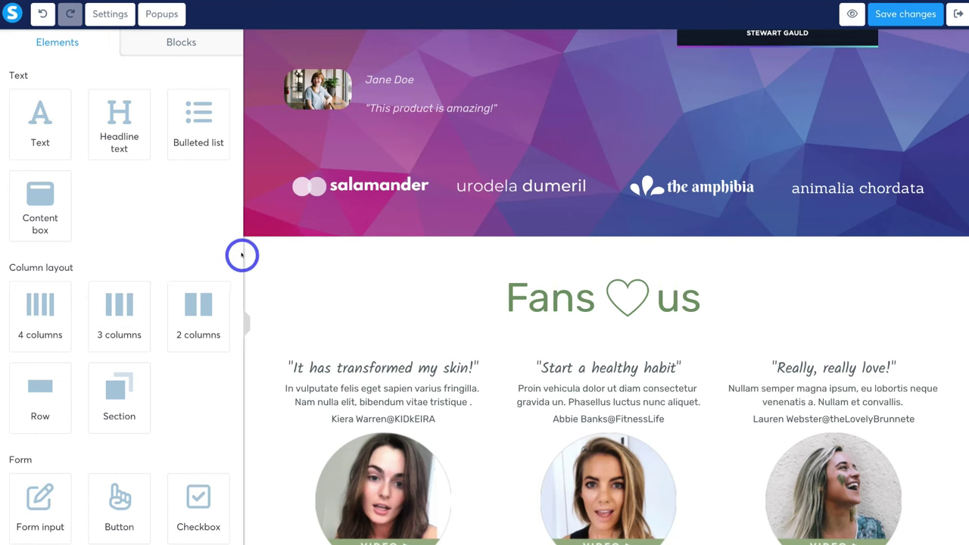
scroll(348, 258, up, 4)
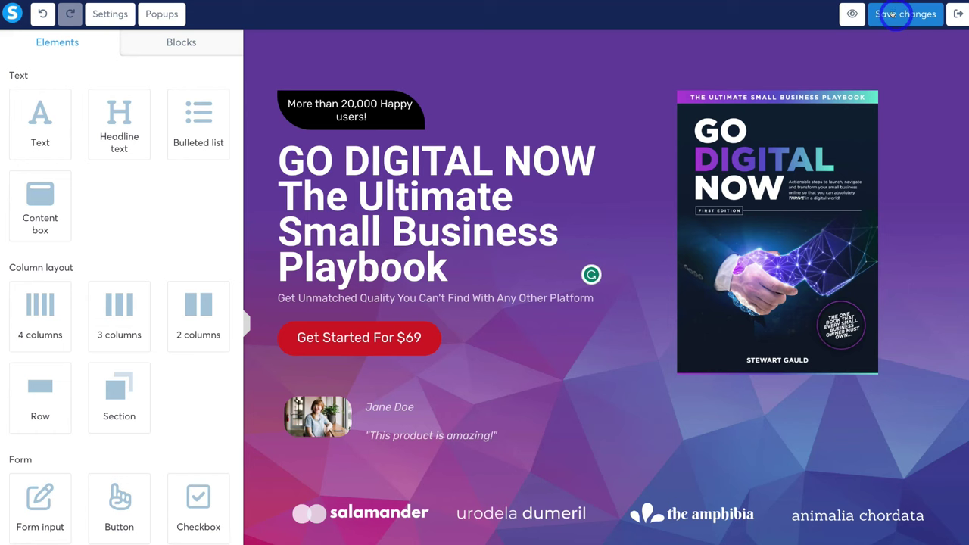
click(894, 15)
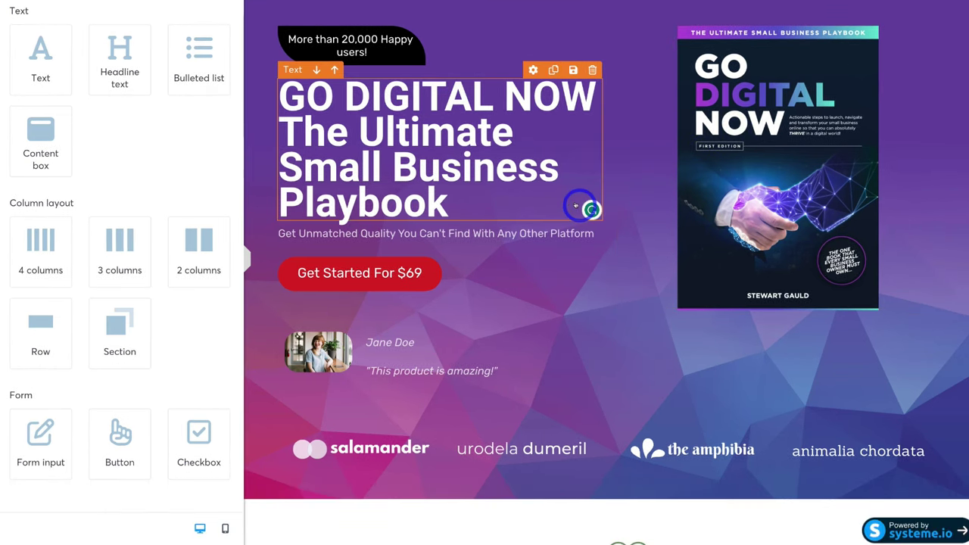
Check the hero and testimonials sections in the mobile view of the page, and return to the desktop view.
click(225, 528)
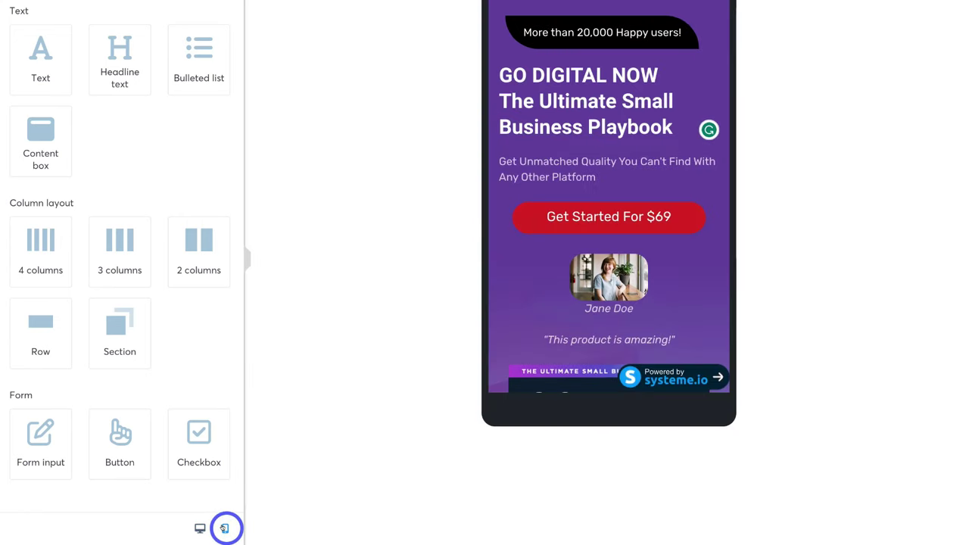
scroll(619, 248, down, 15)
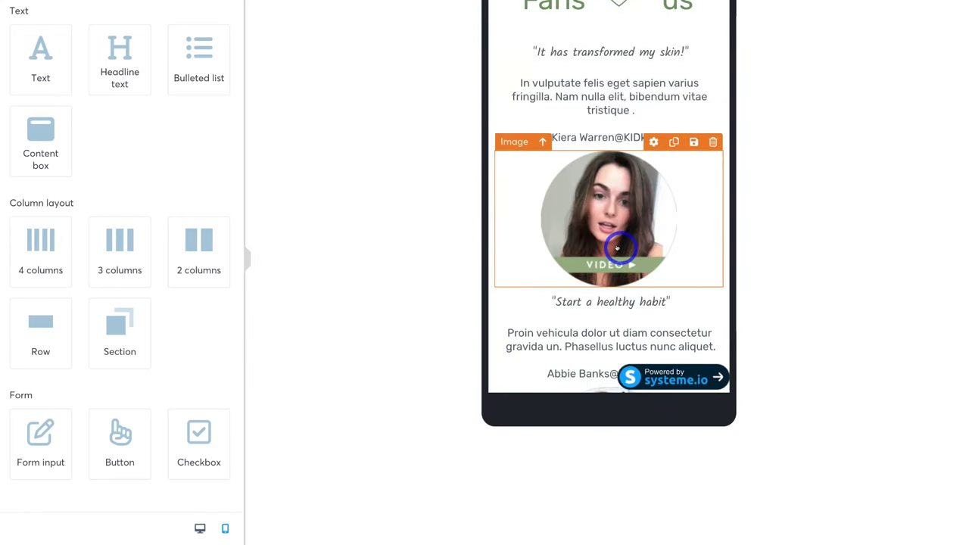
scroll(620, 247, down, 3)
scroll(620, 248, up, 8)
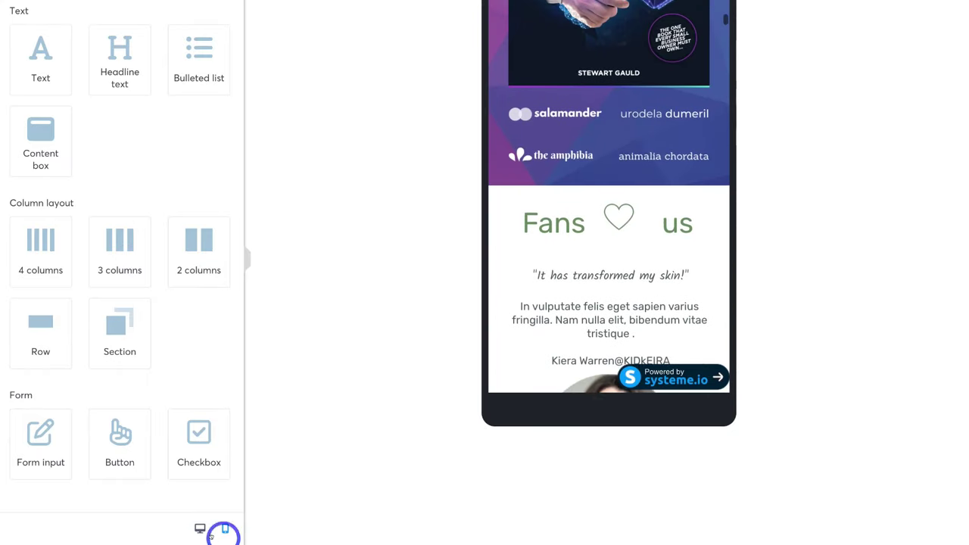
click(199, 530)
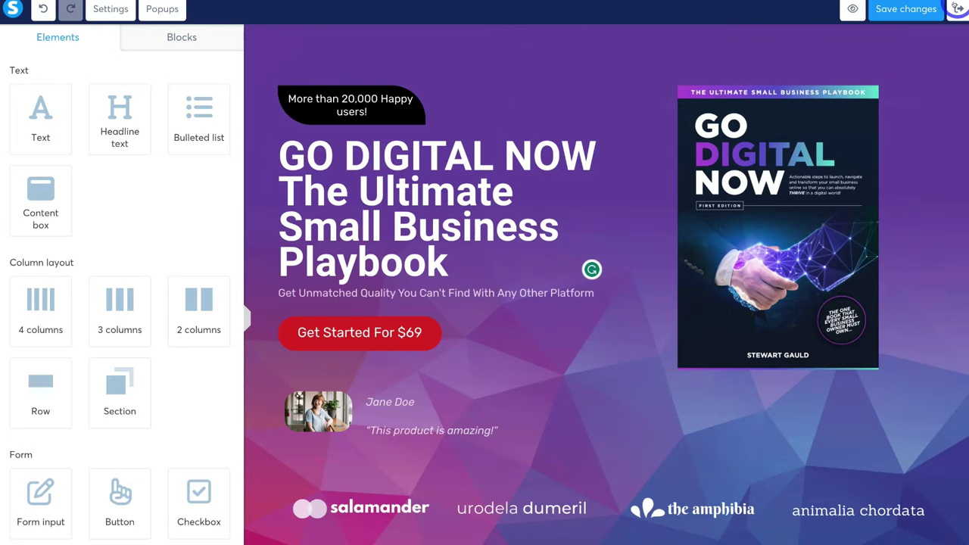
Leave the sales page editor, open the Order Form step and choose the "Plans & Pricing" template for it.
click(957, 8)
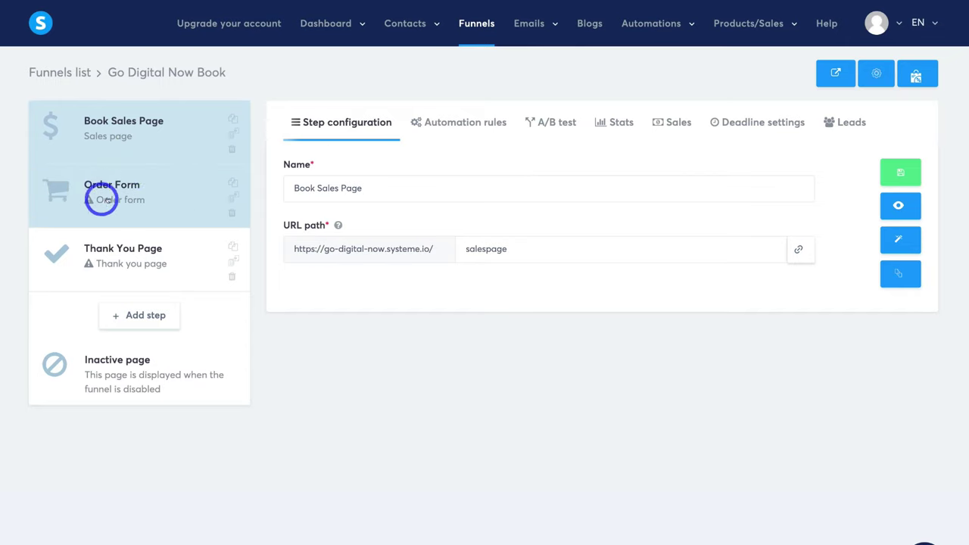
click(148, 188)
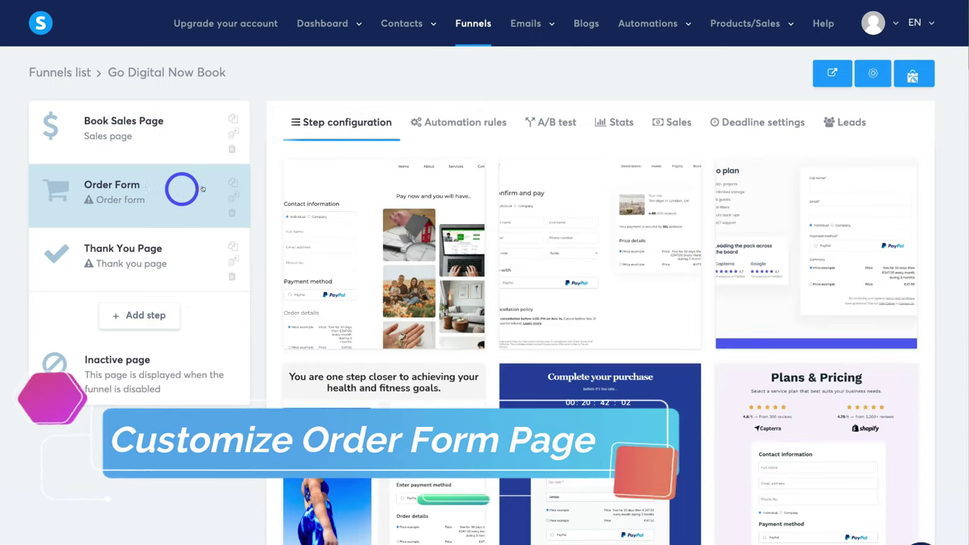
mouse_move(371, 190)
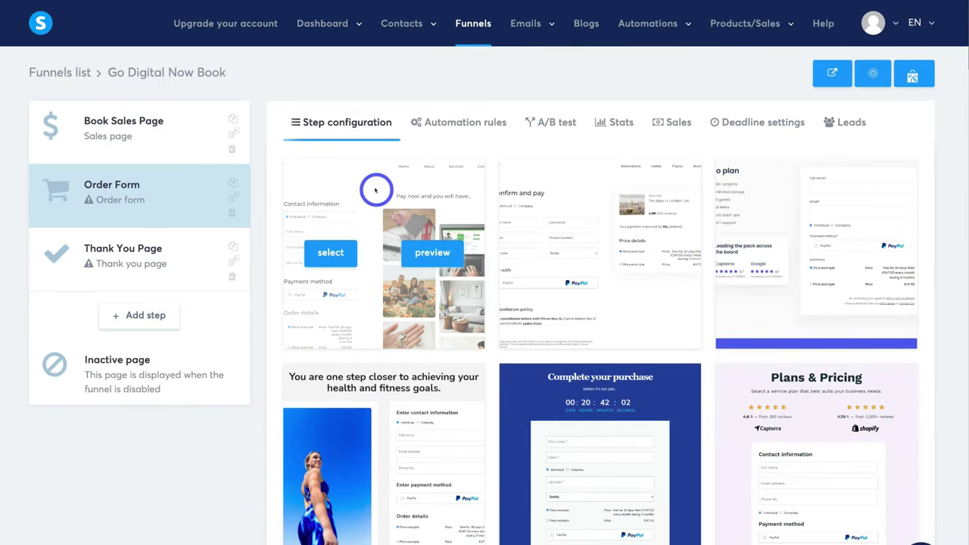
mouse_move(575, 207)
scroll(576, 207, down, 2)
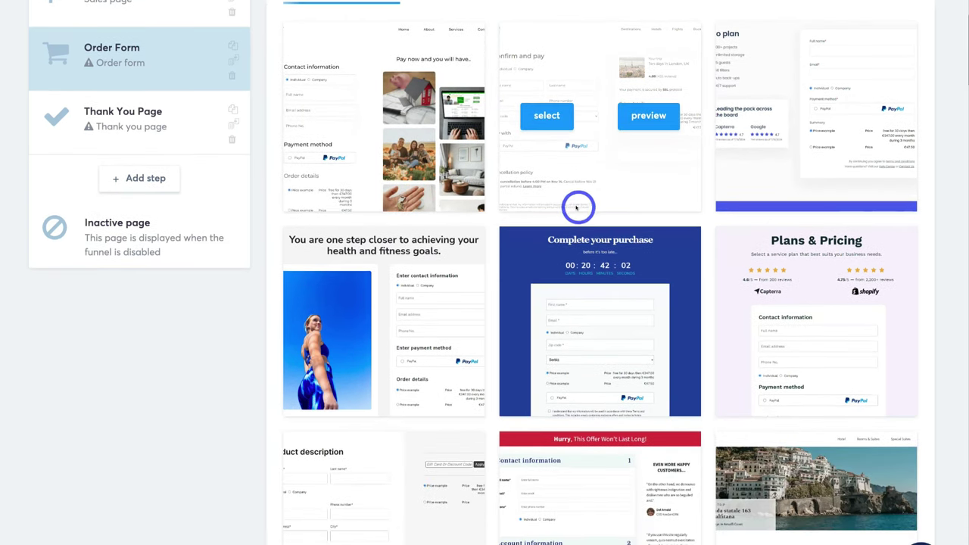
scroll(575, 207, down, 1)
mouse_move(808, 241)
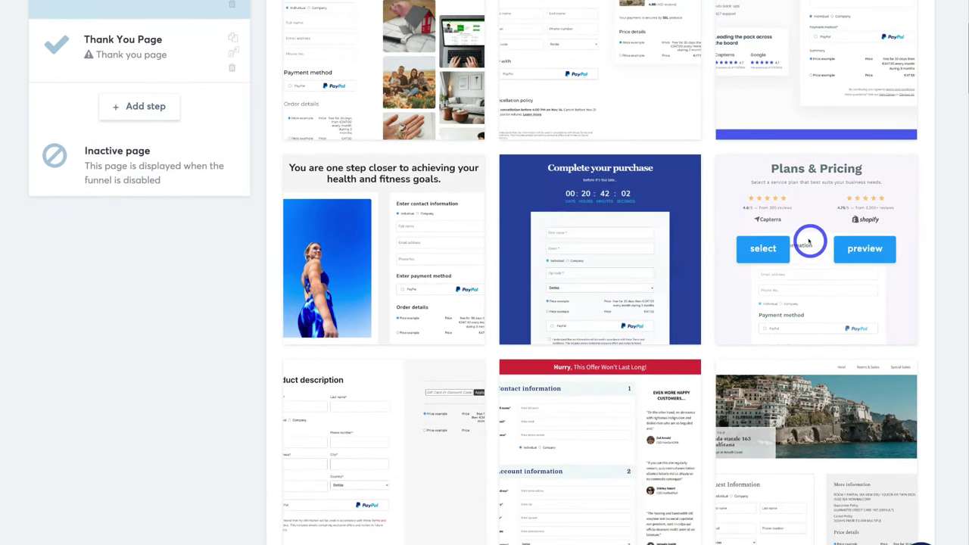
scroll(809, 241, down, 1)
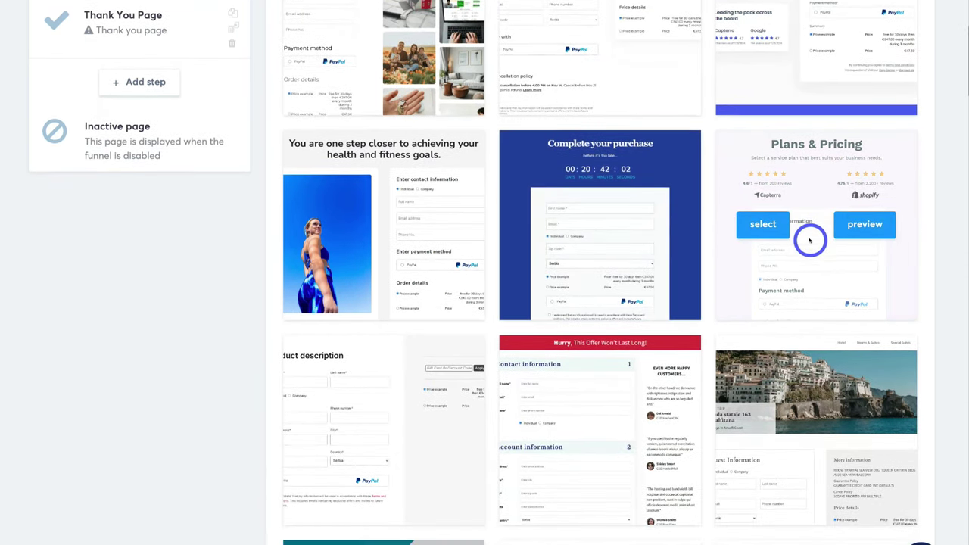
click(763, 223)
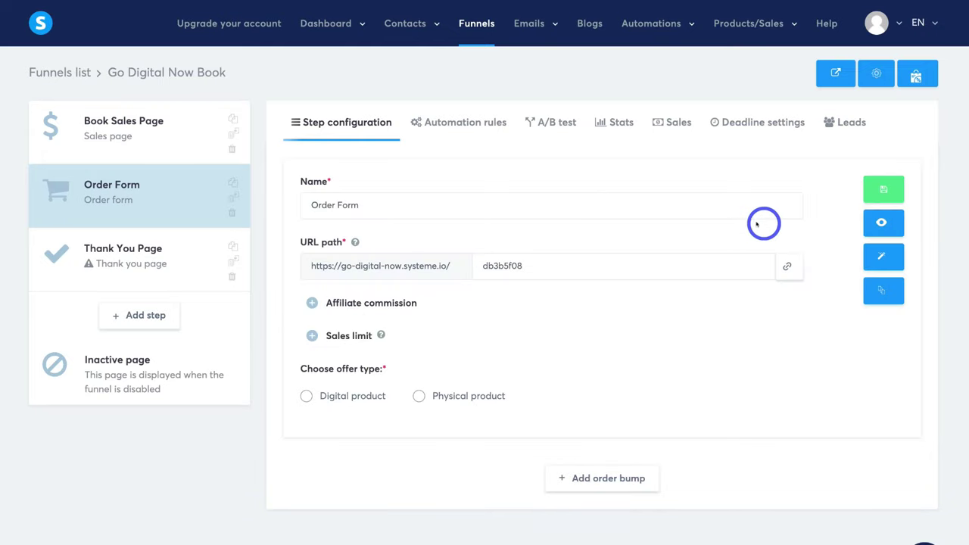
Enter "Book Order Form" as the step name, set the URL path to "orderform" and save the funnel step.
click(310, 205)
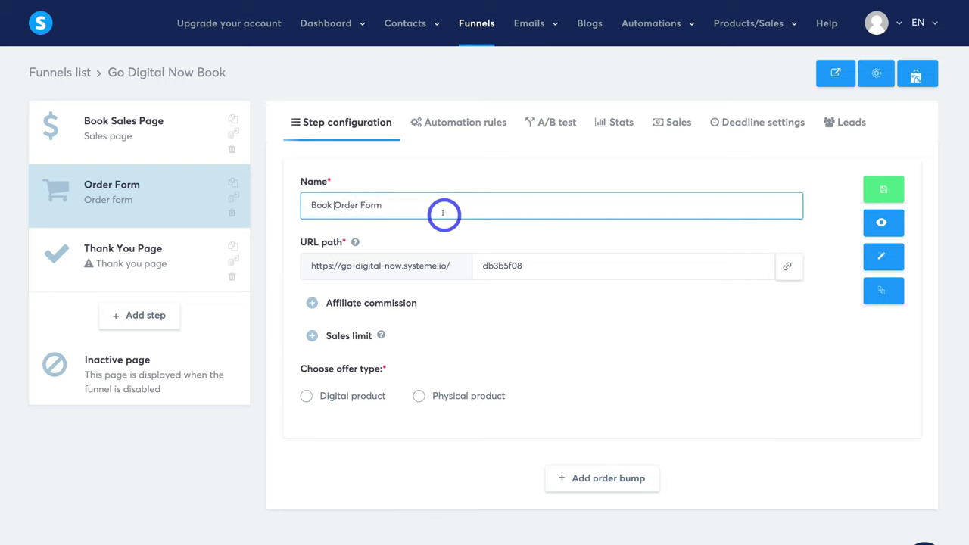
drag(535, 265, 482, 265)
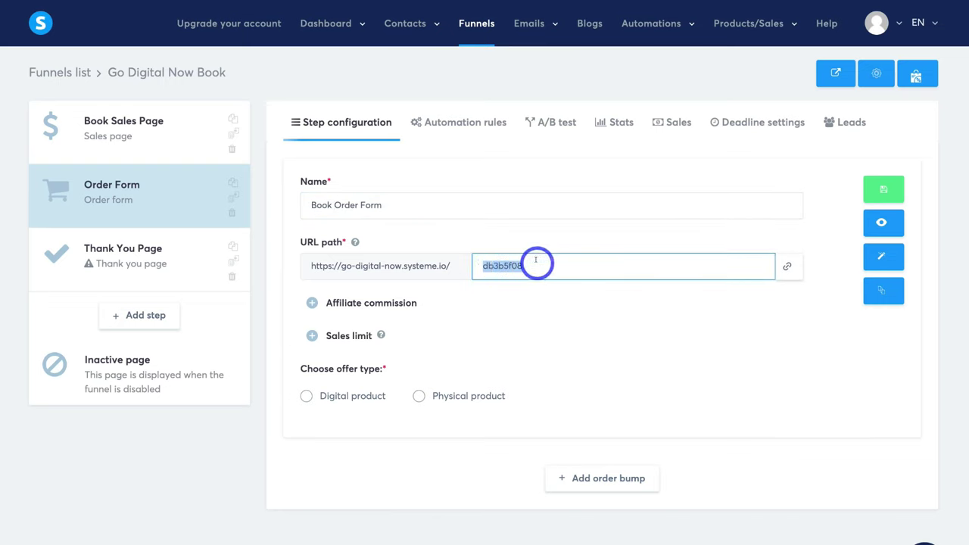
text(orderform)
click(886, 189)
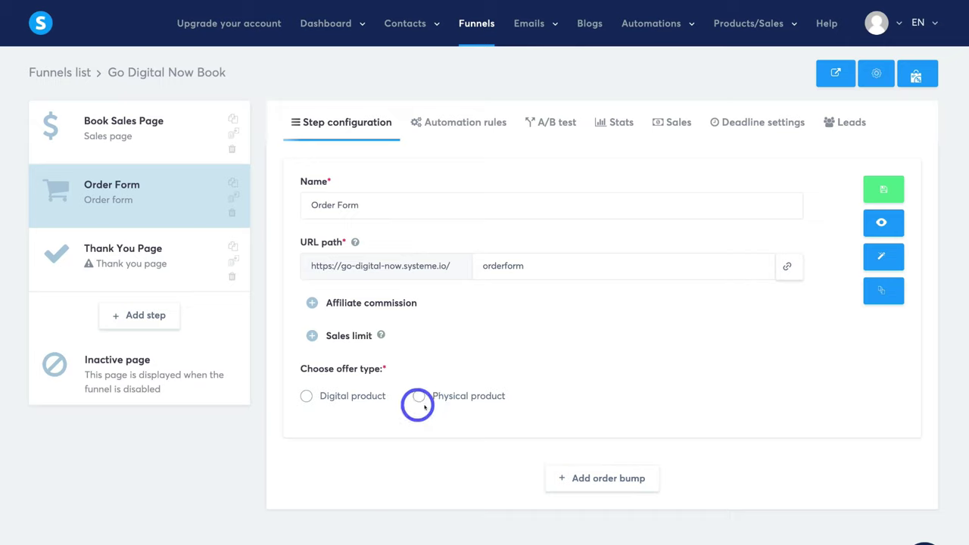
Set the offer type to digital product and add the "Book Customers" tag as a customer resource.
click(305, 396)
scroll(305, 396, down, 3)
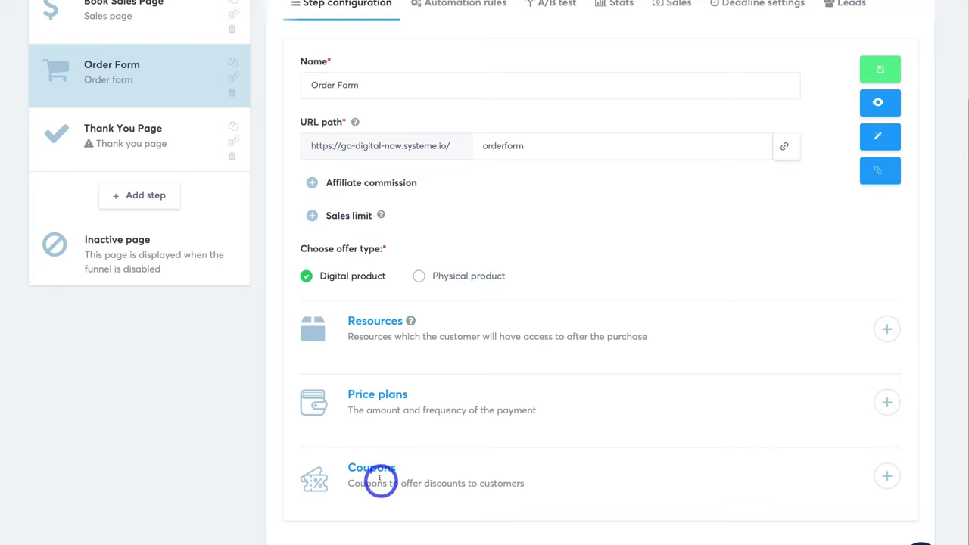
click(886, 328)
click(845, 377)
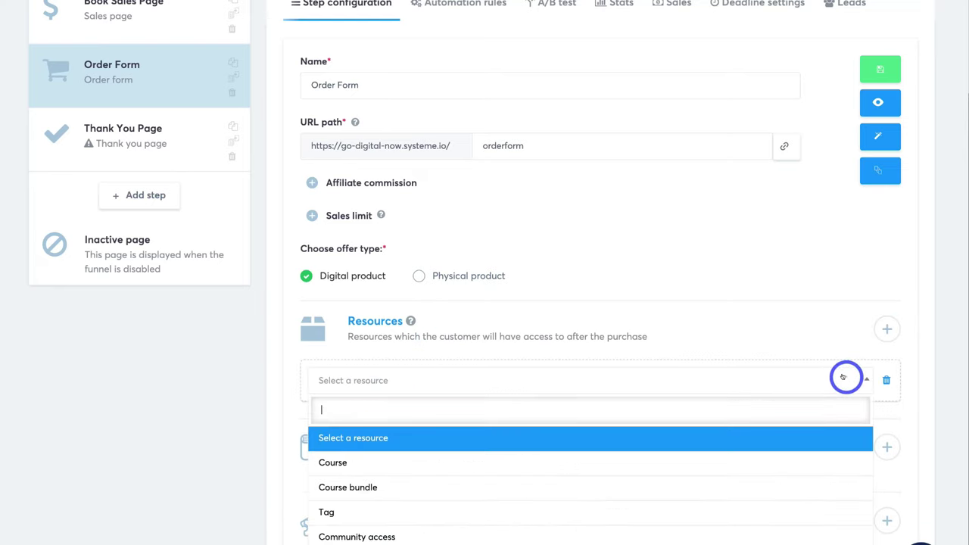
click(770, 511)
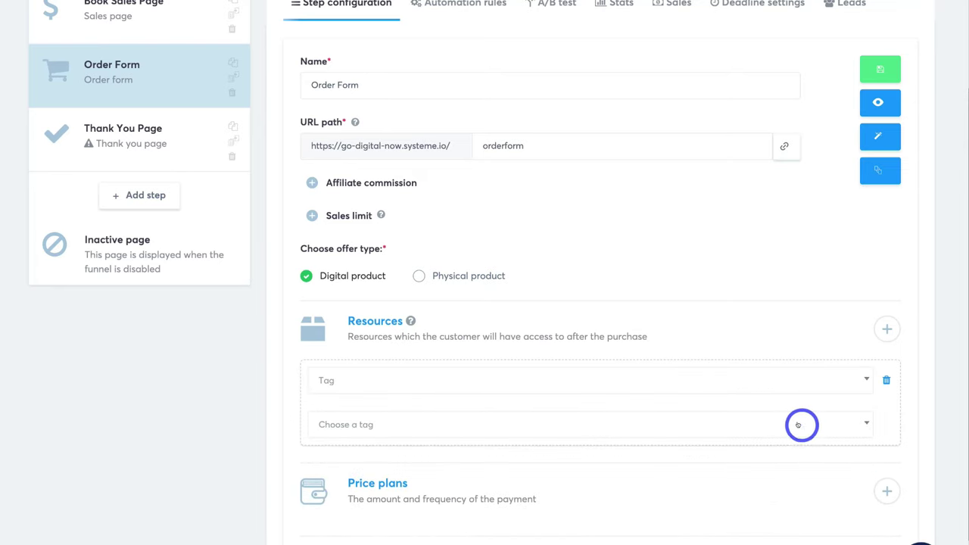
click(800, 425)
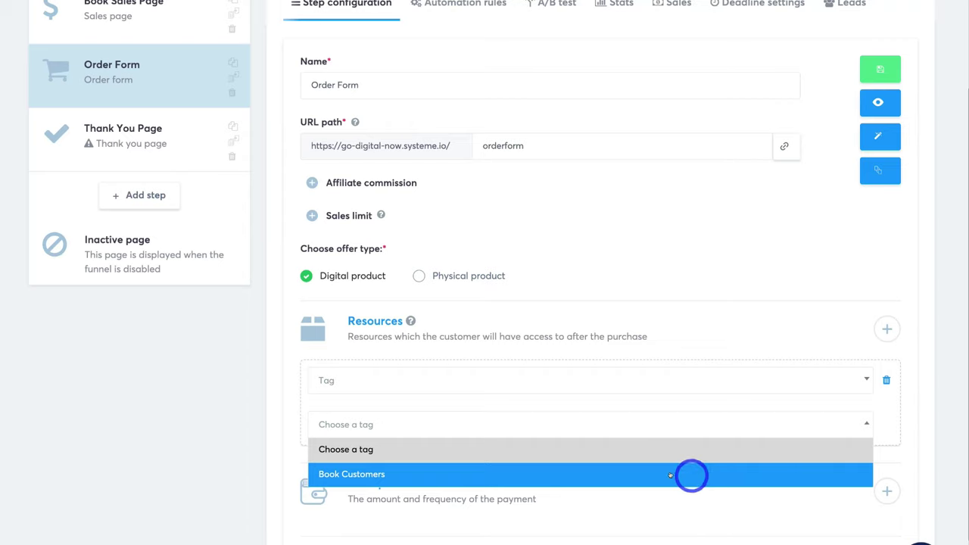
click(420, 476)
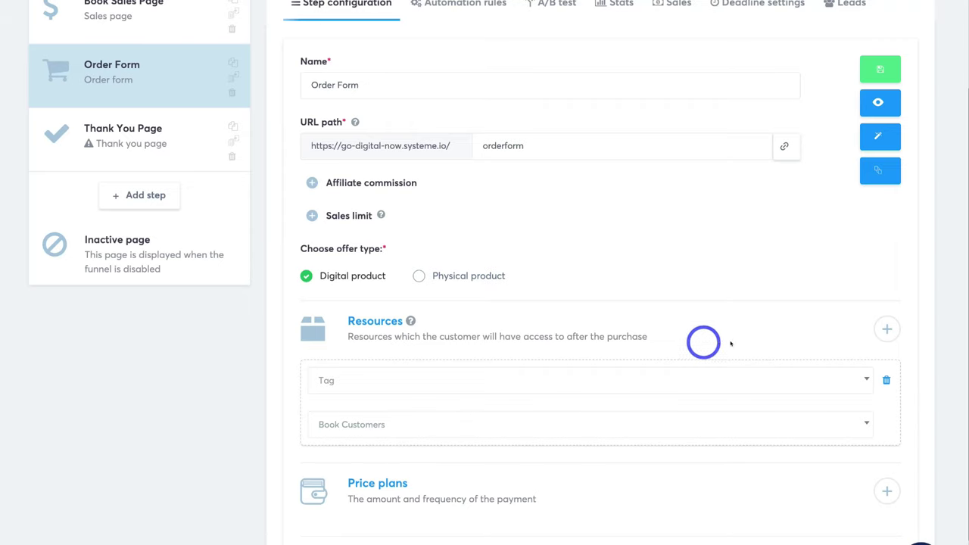
Add a second resource entry and view the available resource types.
click(886, 329)
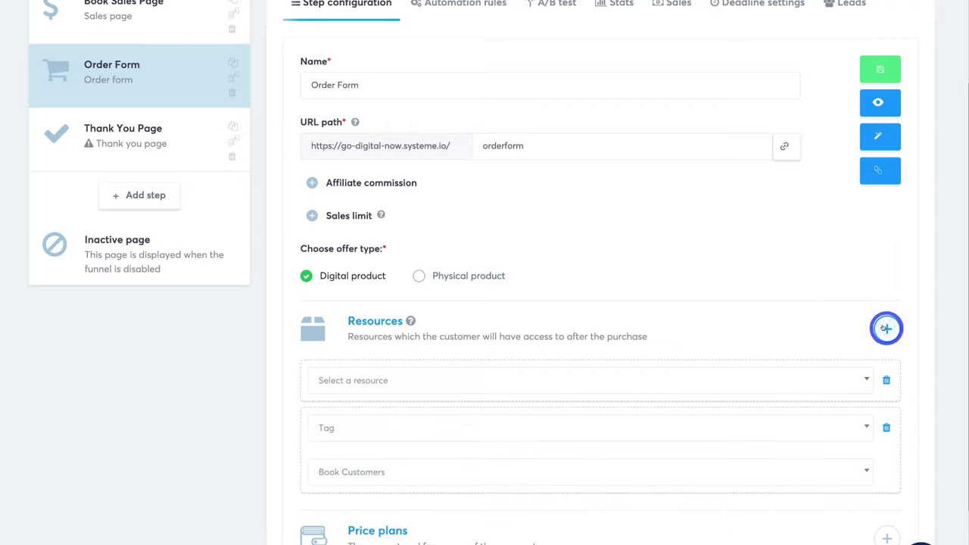
click(848, 379)
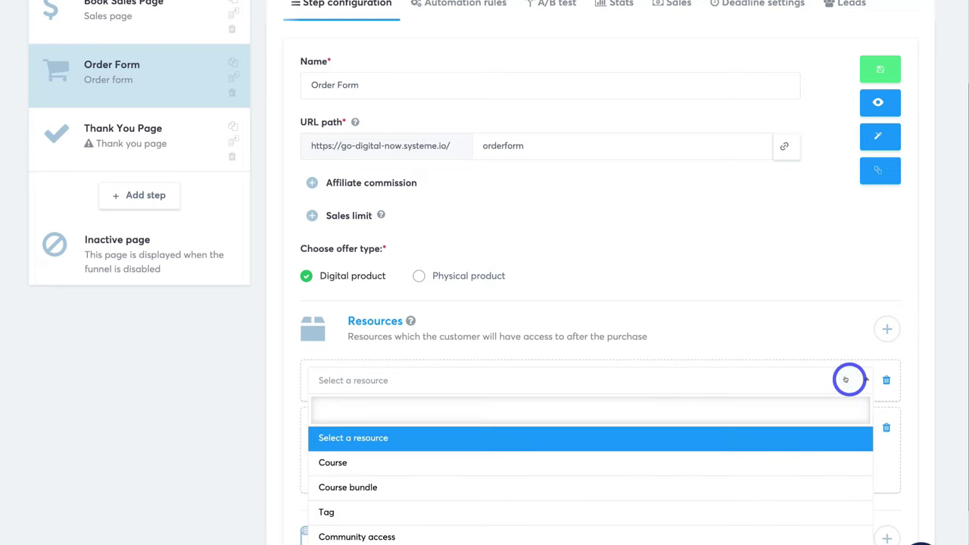
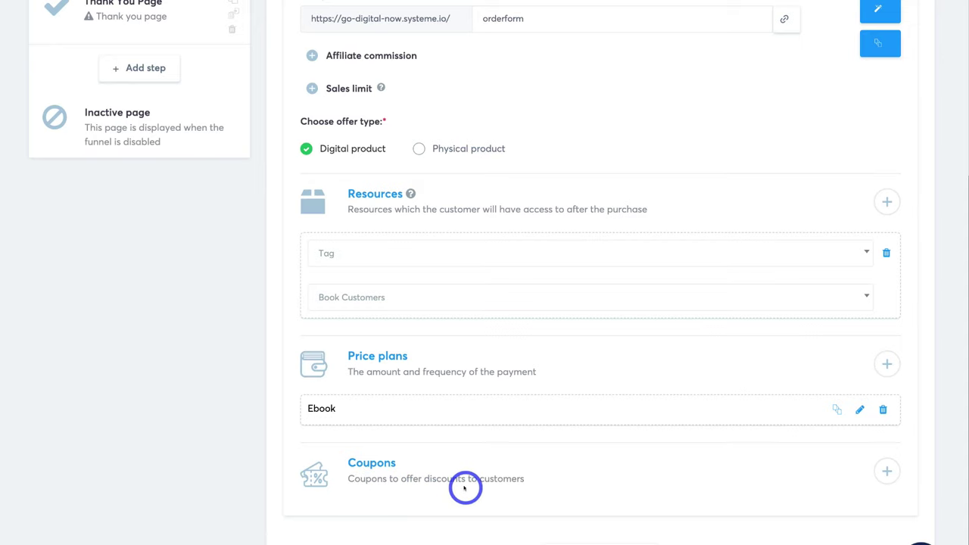
Save the order form funnel step and open its page for editing.
scroll(634, 467, up, 3)
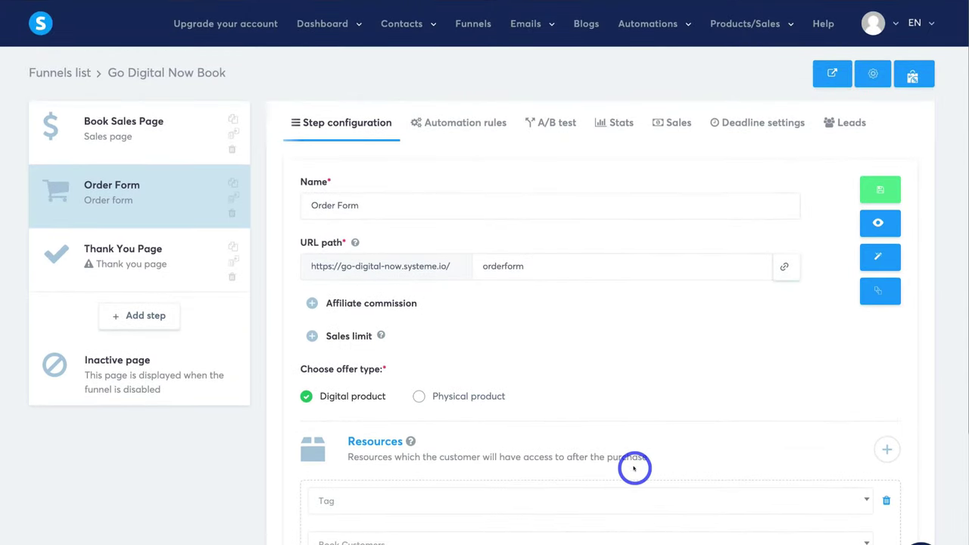
click(884, 188)
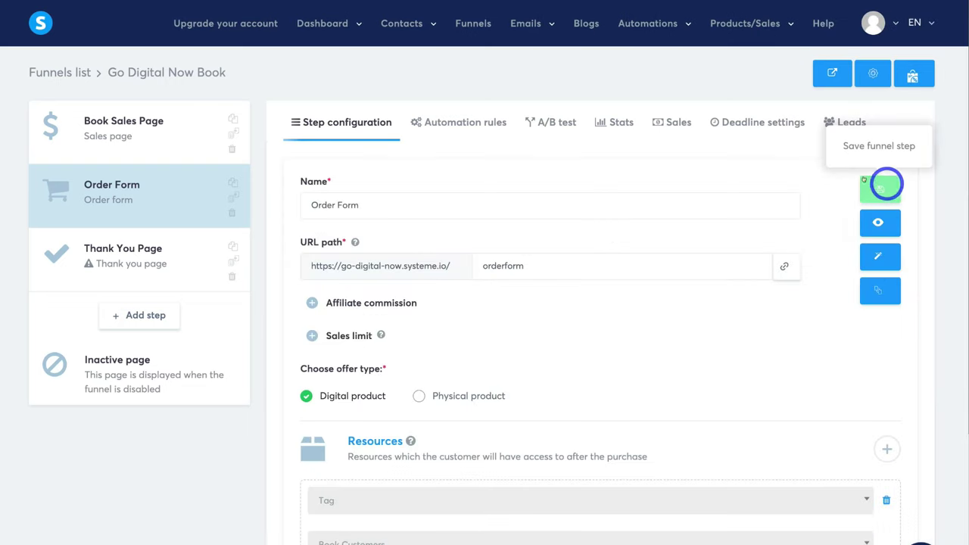
click(879, 256)
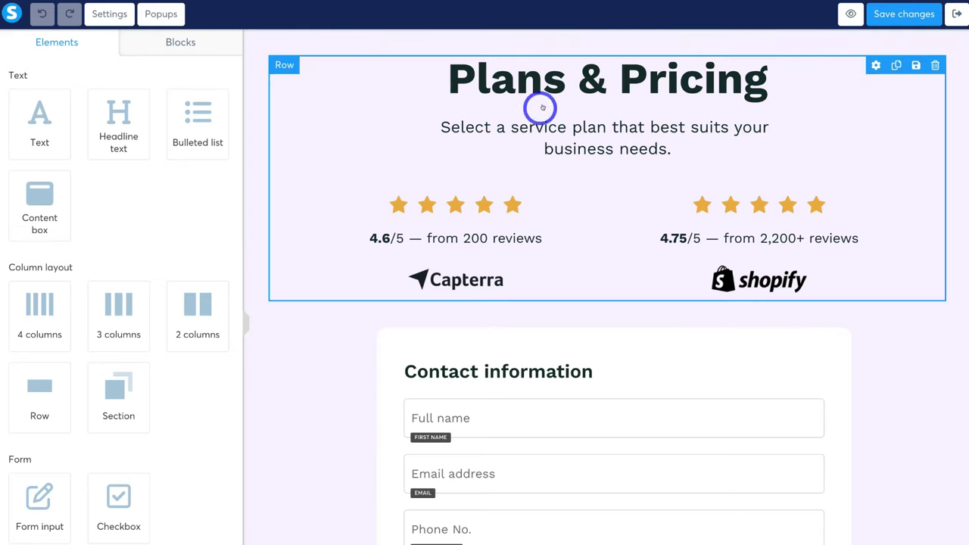
Replace the "Plans & Pricing" headline of the order form page with "Ebook Pricing".
click(557, 79)
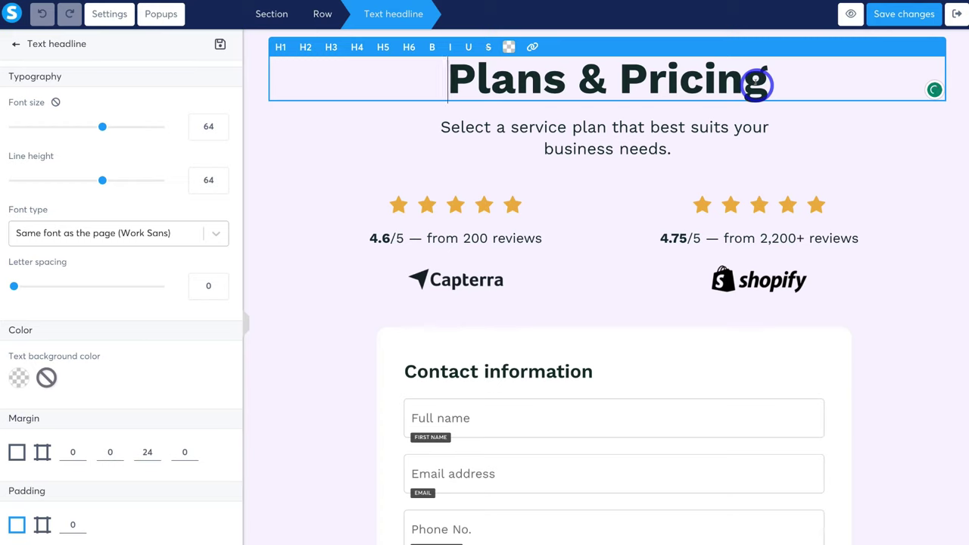
drag(764, 79, 454, 97)
text(Ebook Pricing)
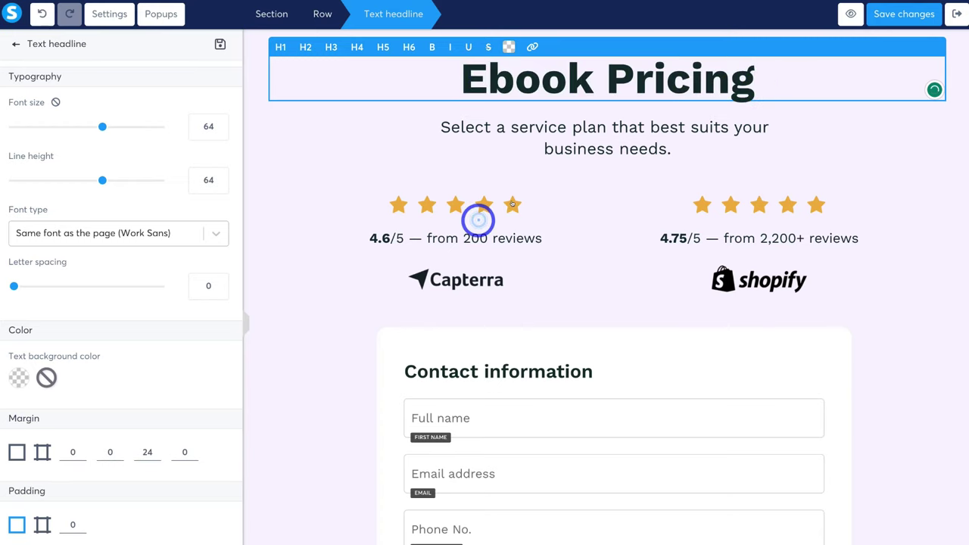
click(478, 218)
click(493, 214)
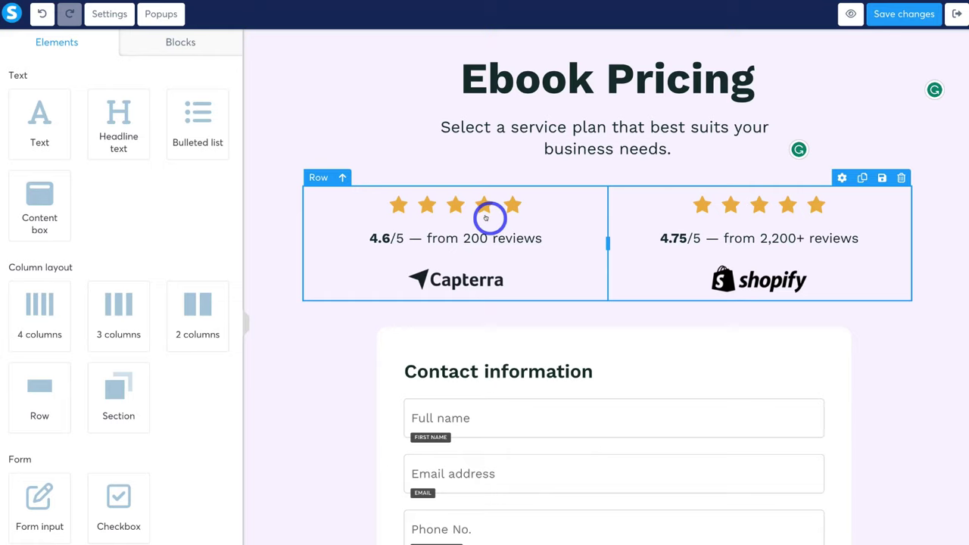
Delete the Individual/Company customer type choice from the contact information form.
scroll(485, 218, down, 3)
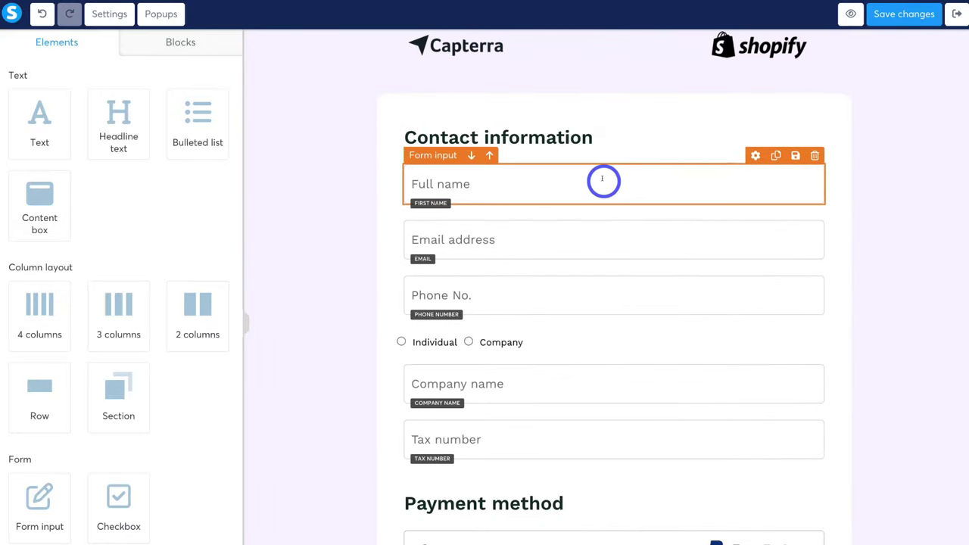
scroll(603, 181, down, 1)
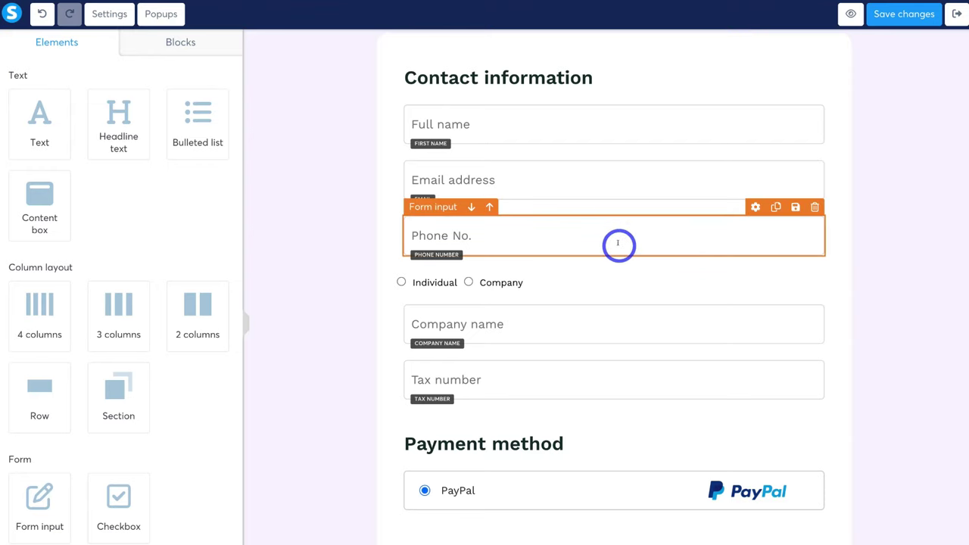
scroll(618, 244, down, 1)
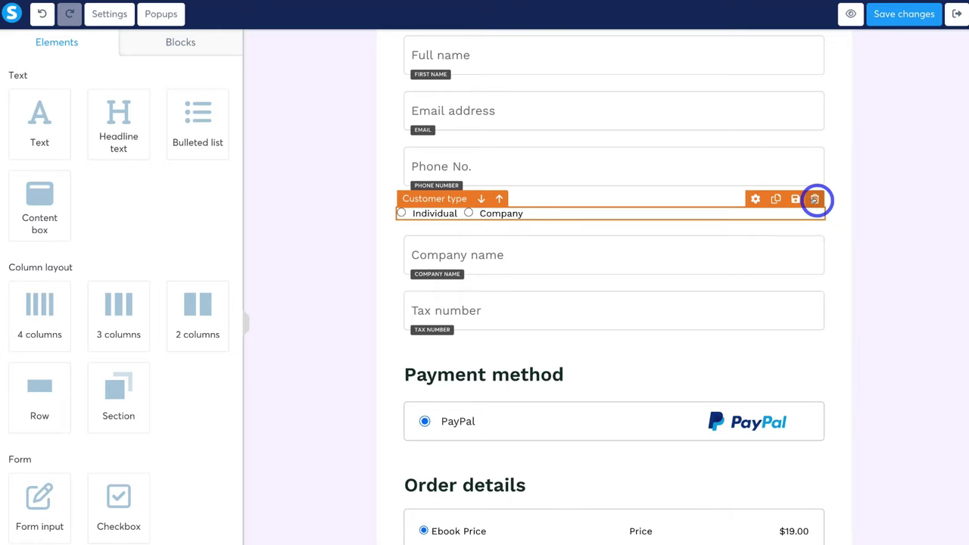
click(815, 199)
click(601, 65)
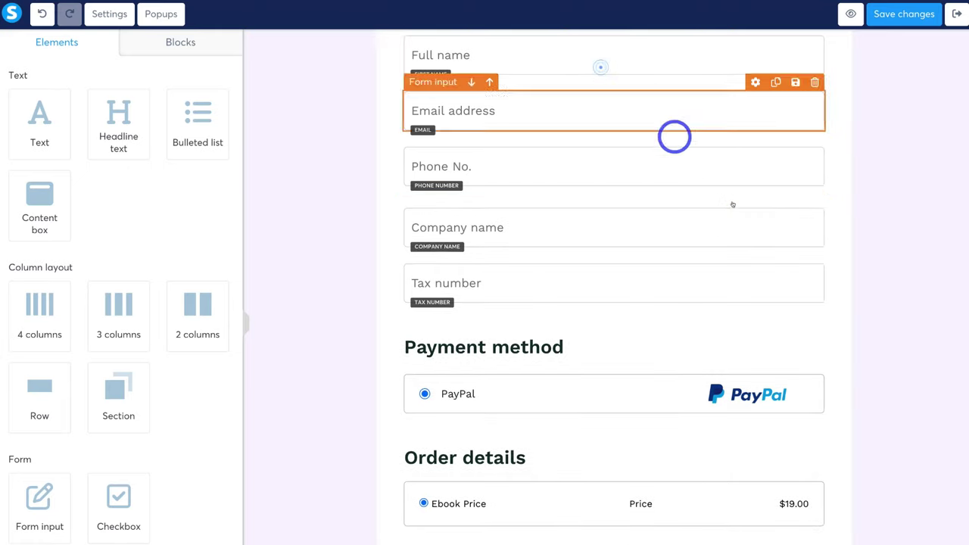
Review the remaining form fields, payment method and order details, and examine the section's colour and background image settings.
scroll(733, 209, up, 1)
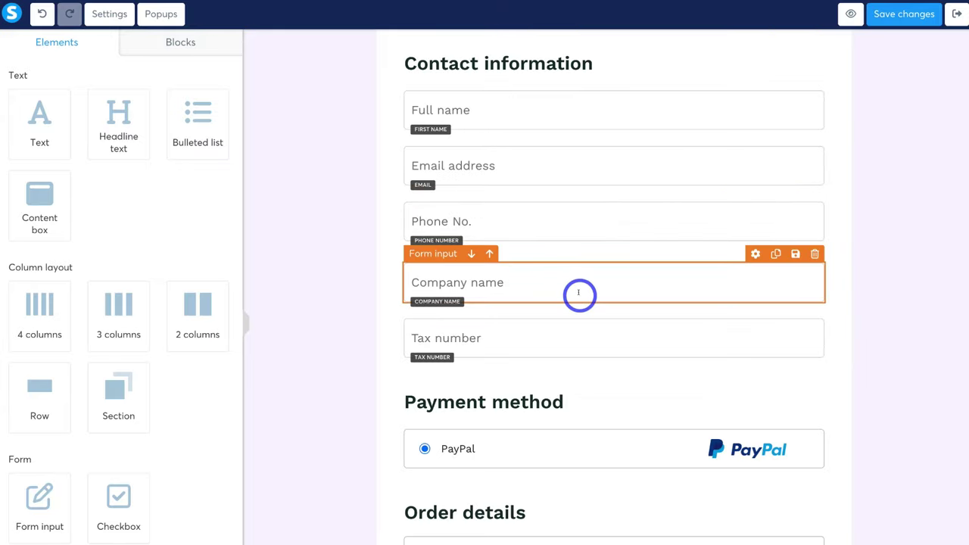
scroll(579, 293, down, 2)
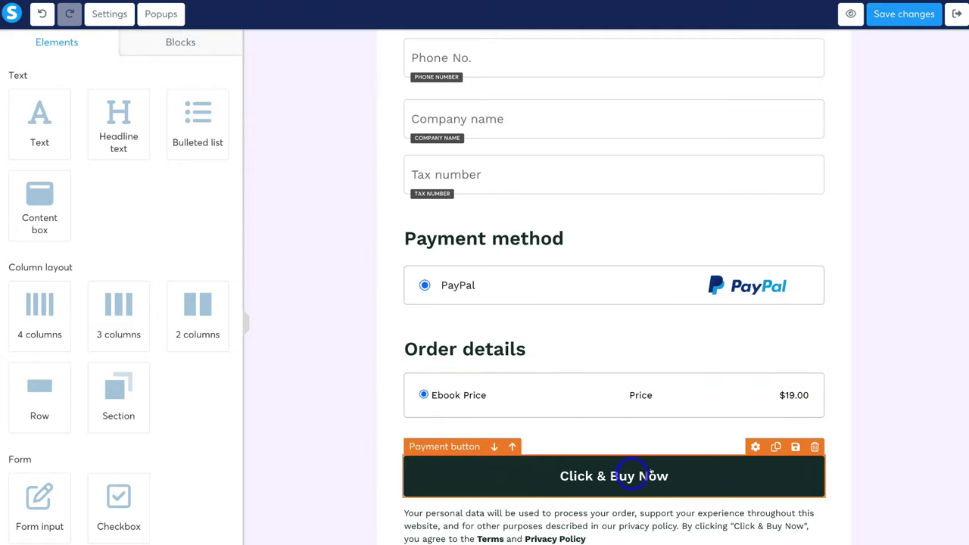
scroll(652, 473, up, 6)
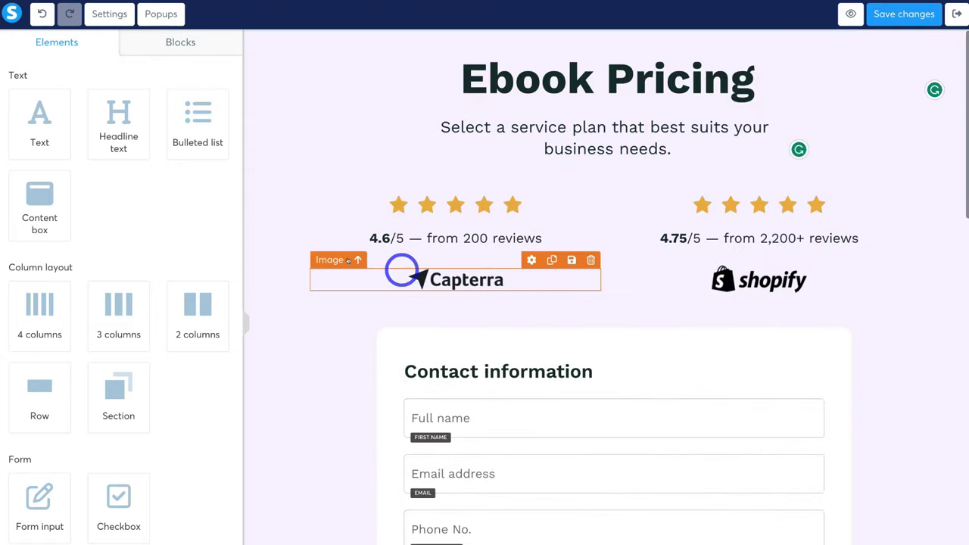
click(257, 361)
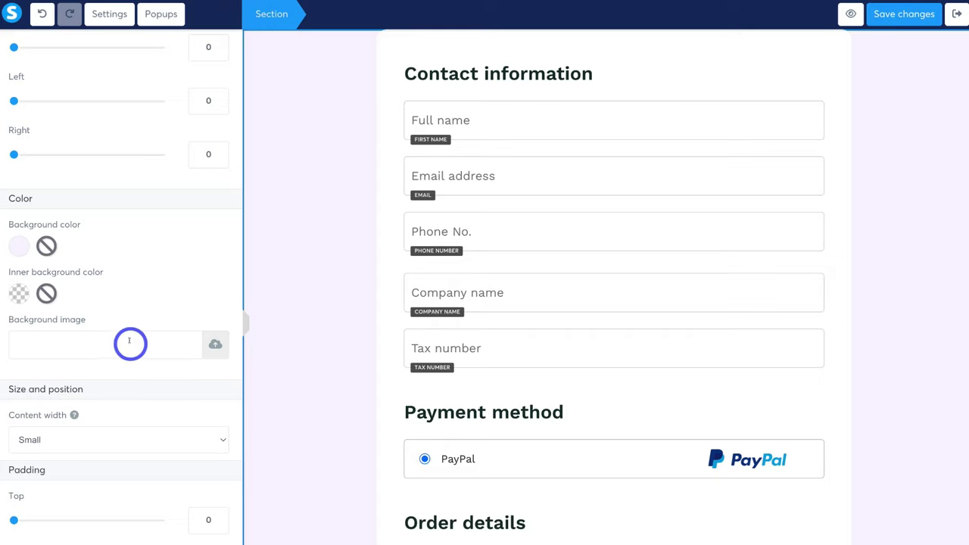
click(331, 369)
scroll(340, 355, up, 4)
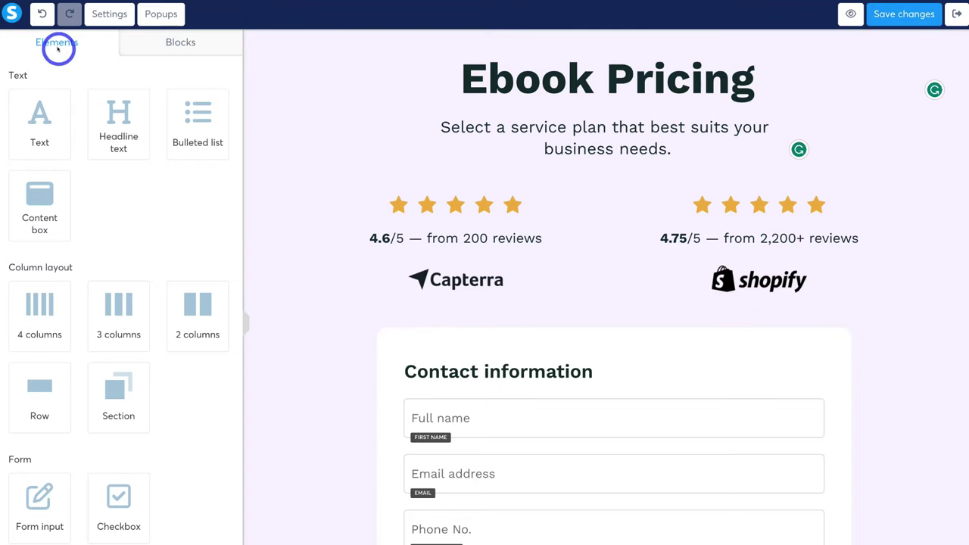
Leave the order form editor and choose the "Thank you for the payment!" video template for the Thank You Page step.
click(955, 16)
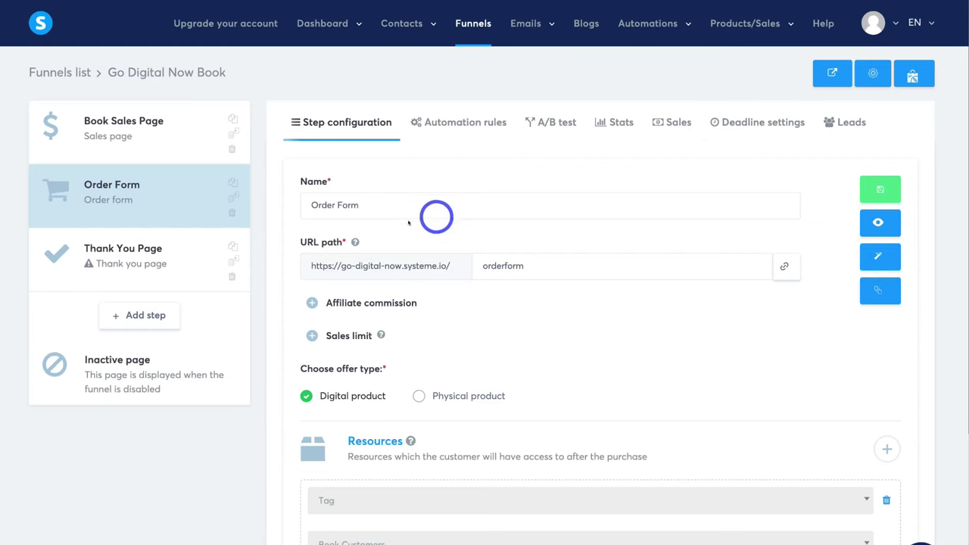
click(161, 251)
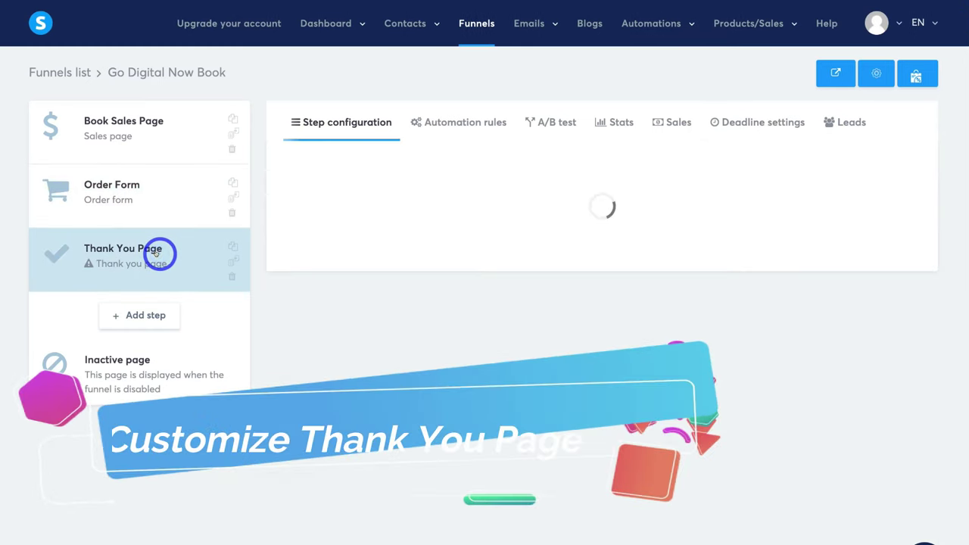
scroll(373, 258, down, 3)
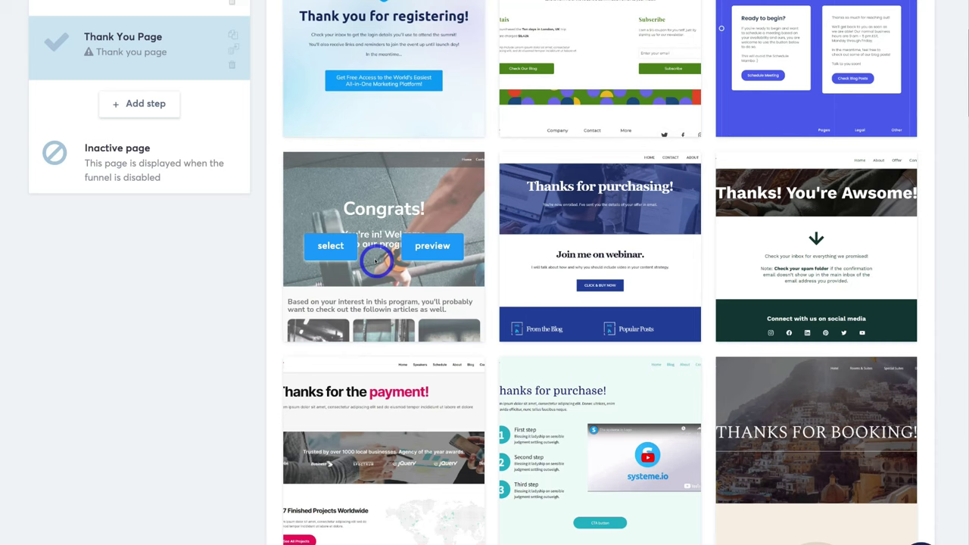
scroll(376, 262, down, 6)
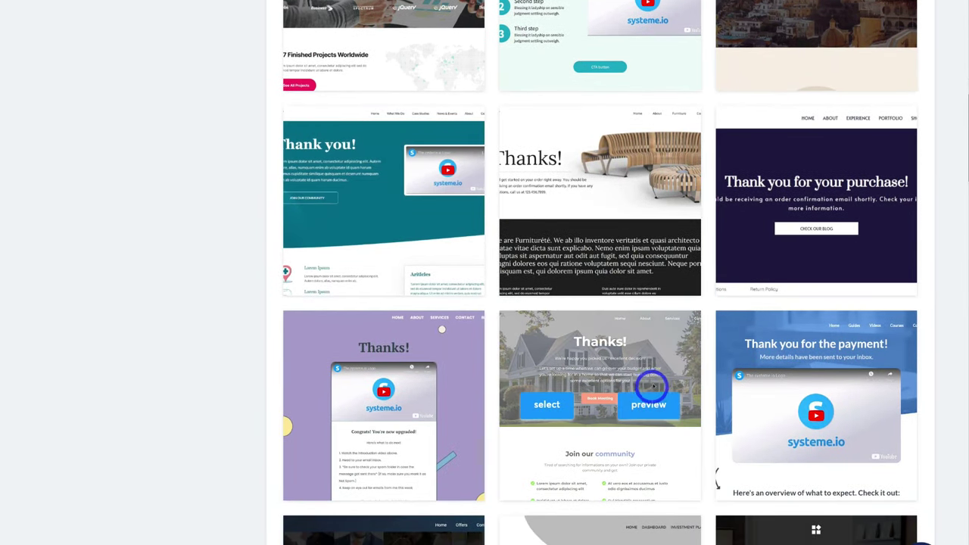
mouse_move(811, 390)
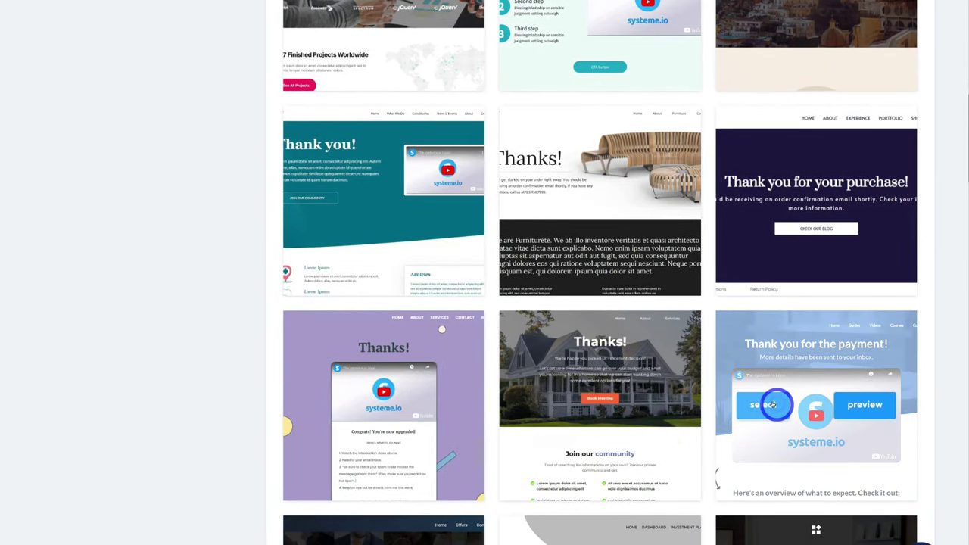
click(773, 404)
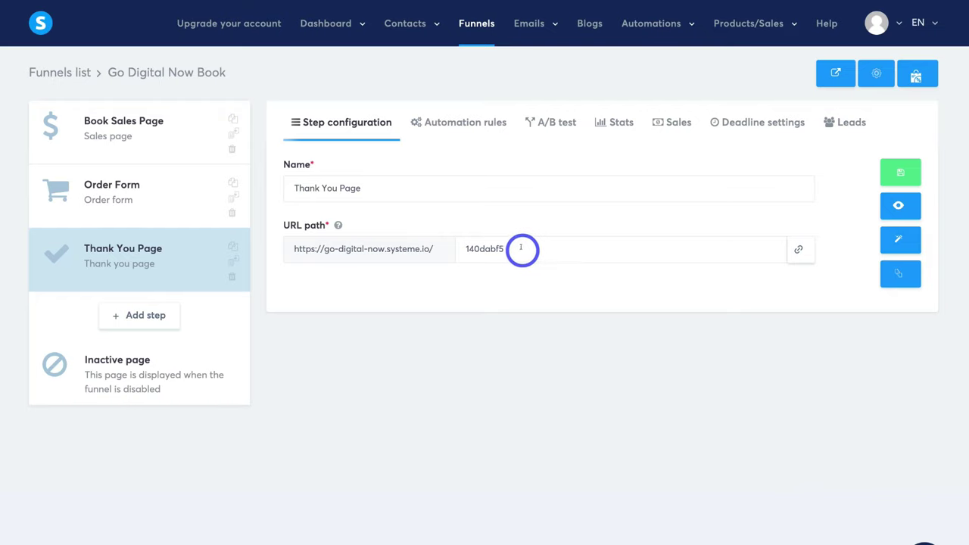
Set the Thank You Page URL path to "thankyou", save the step and open its page for editing.
drag(520, 247, 454, 242)
text(thankyou)
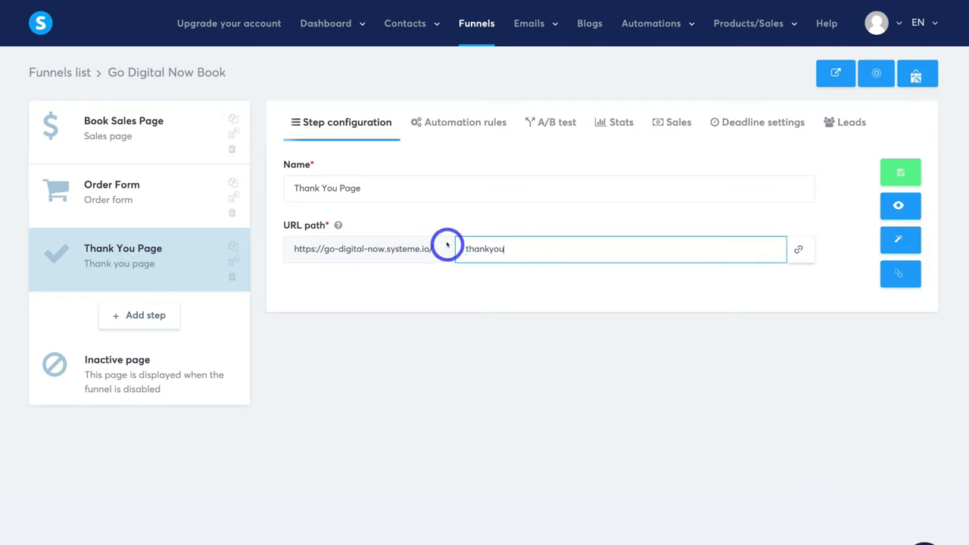
click(900, 173)
click(900, 239)
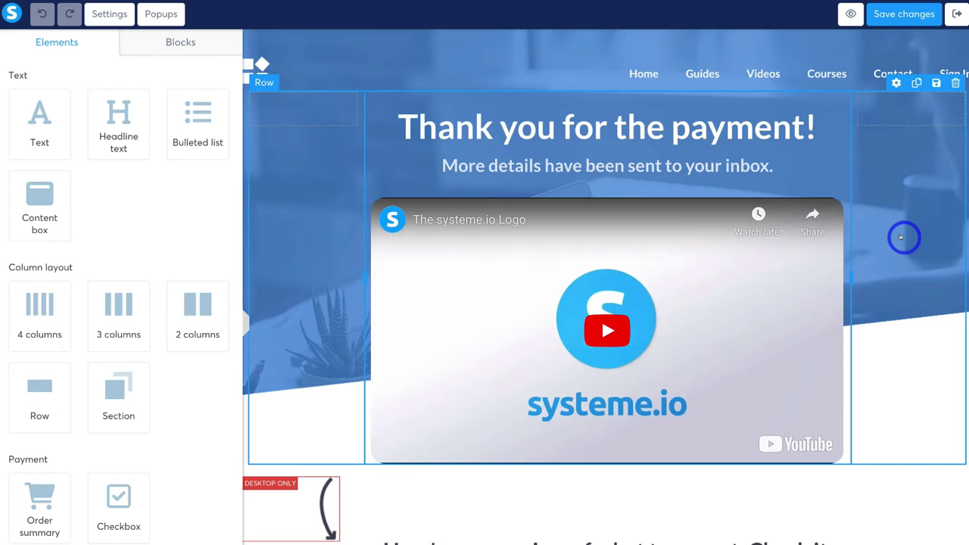
Delete the systeme.io logo video below the thank you page's headline text.
click(723, 131)
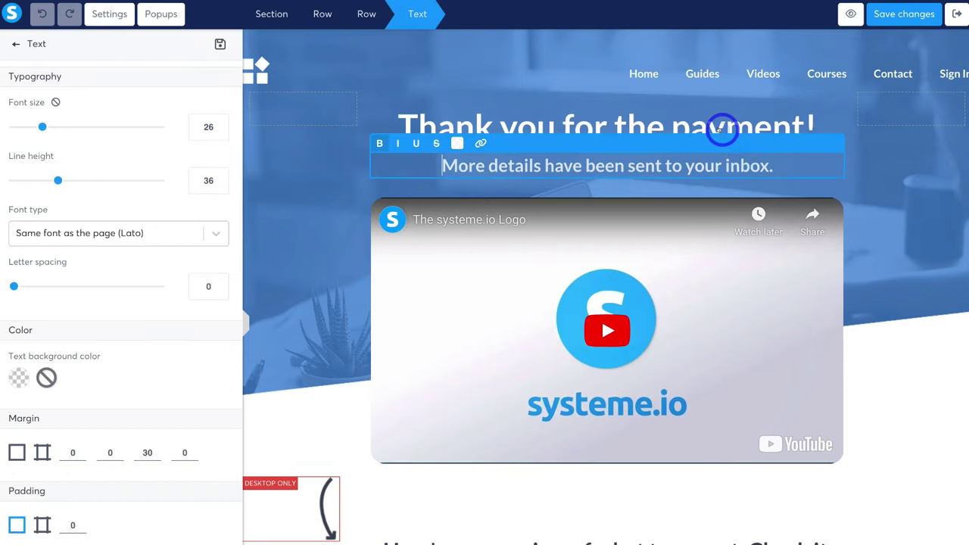
key(Escape)
scroll(866, 221, down, 3)
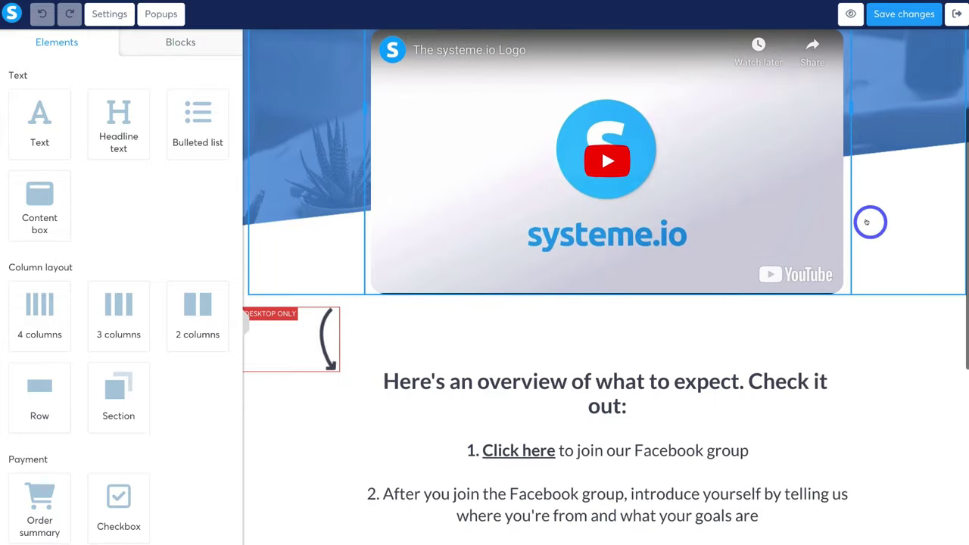
scroll(867, 222, down, 3)
scroll(867, 221, up, 2)
scroll(867, 221, up, 3)
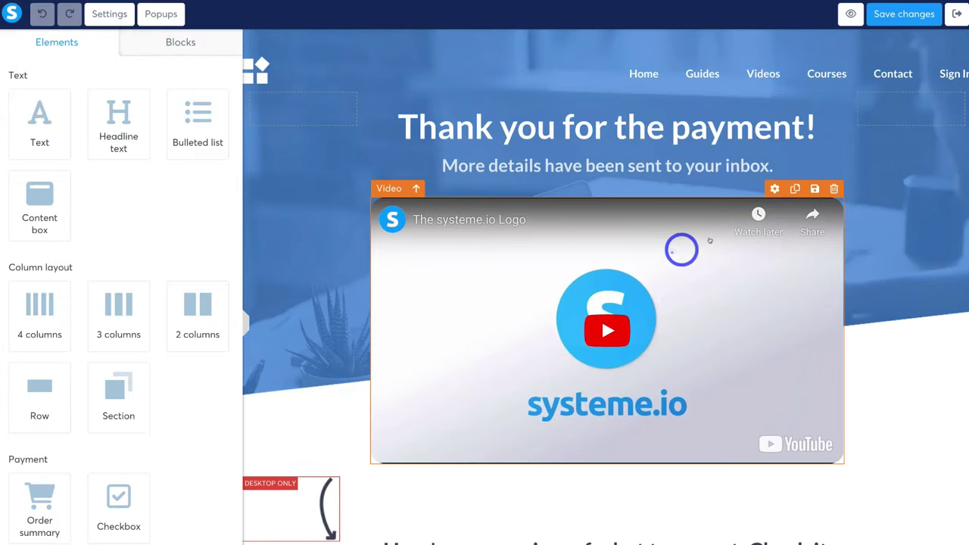
click(671, 252)
key(Escape)
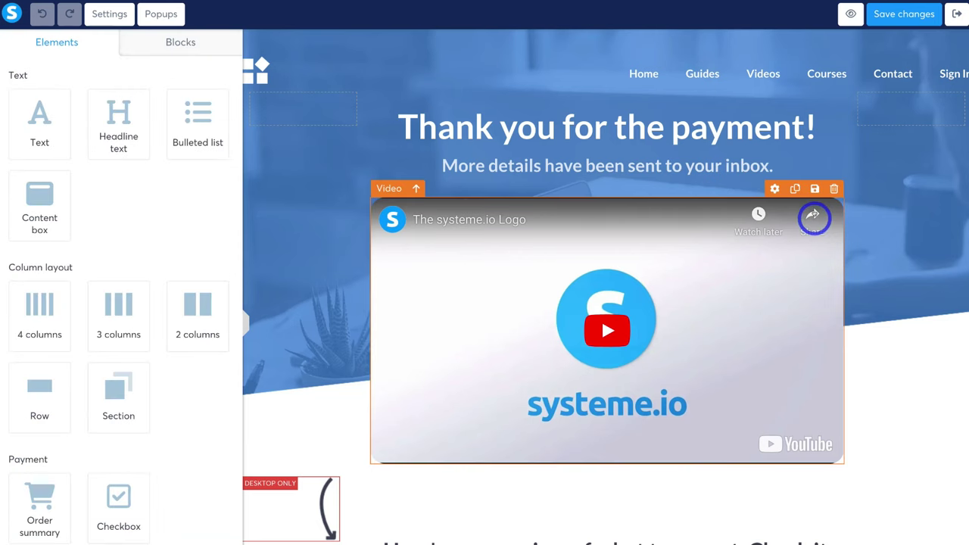
click(834, 189)
click(601, 65)
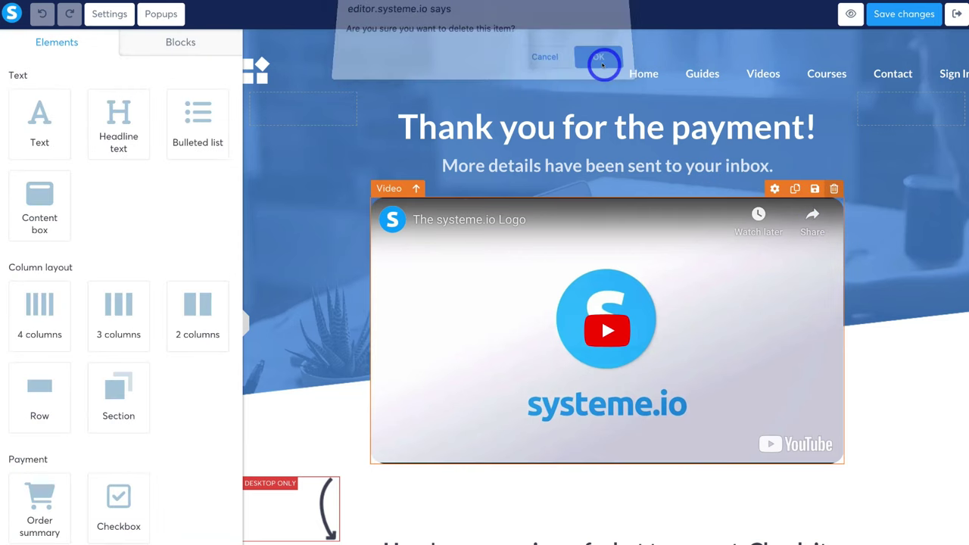
Move the "Check It Now" button up to directly beneath the "More details have been sent to your inbox." text.
scroll(582, 158, down, 2)
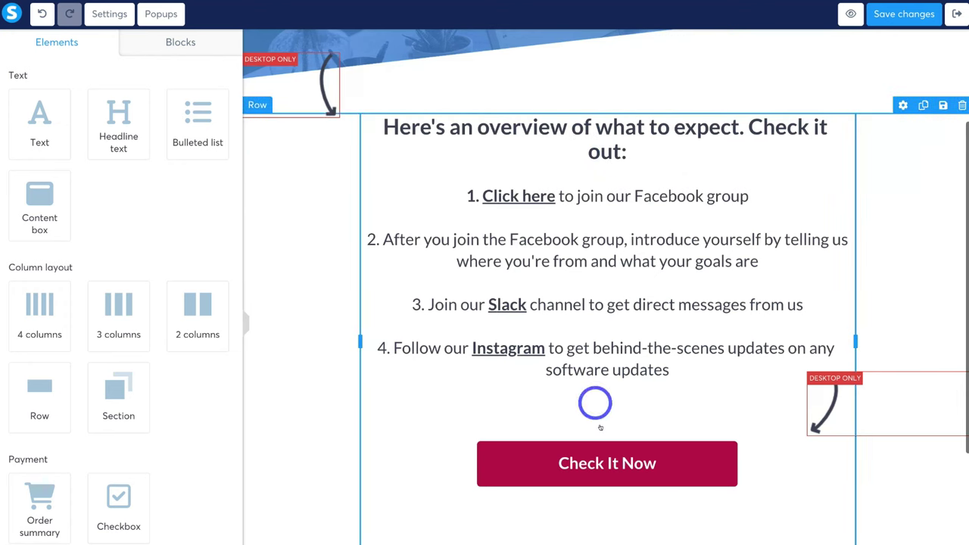
drag(596, 459, 588, 123)
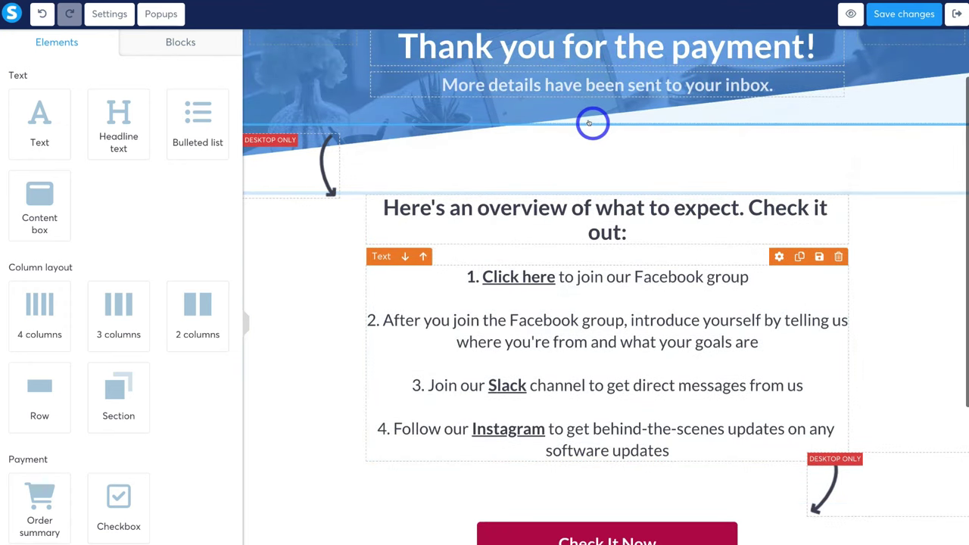
scroll(598, 152, up, 2)
Set the action of the "Check It Now" button to Download file.
click(633, 295)
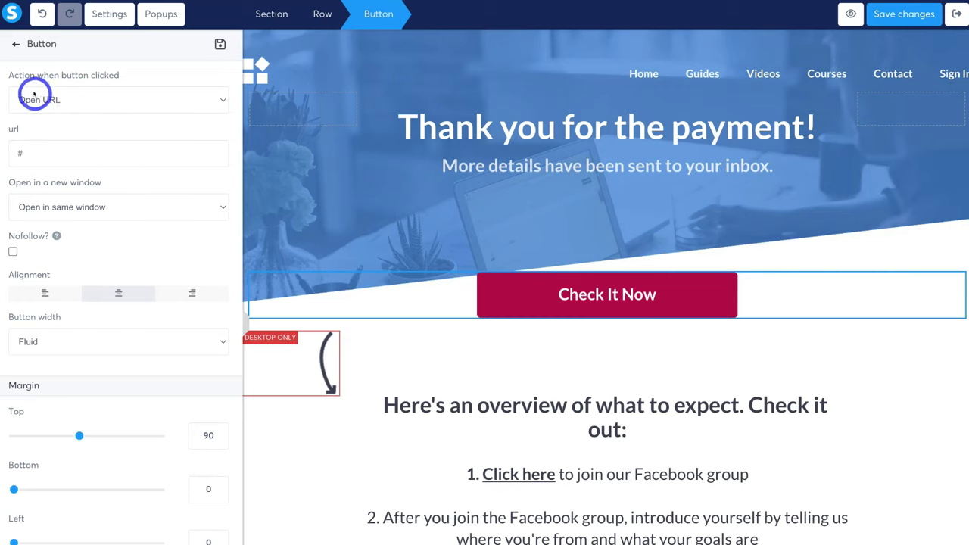
click(92, 99)
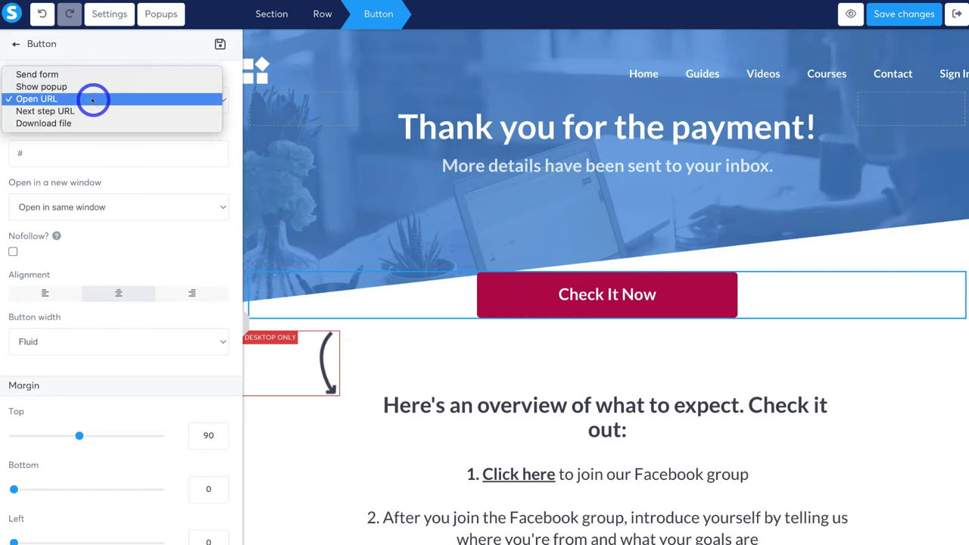
click(72, 122)
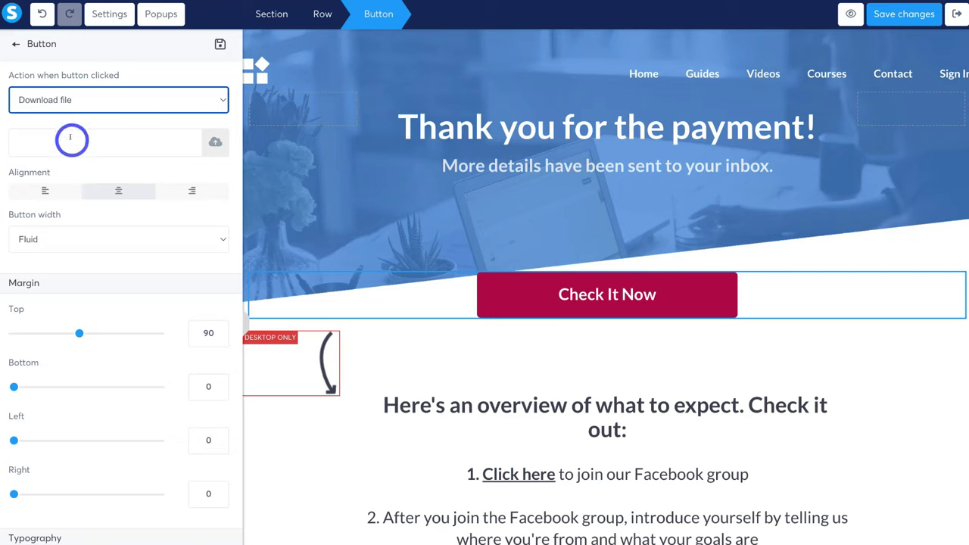
Upload the Go Digital Now PDF from the Book content folder as the button's download file.
click(73, 139)
click(217, 142)
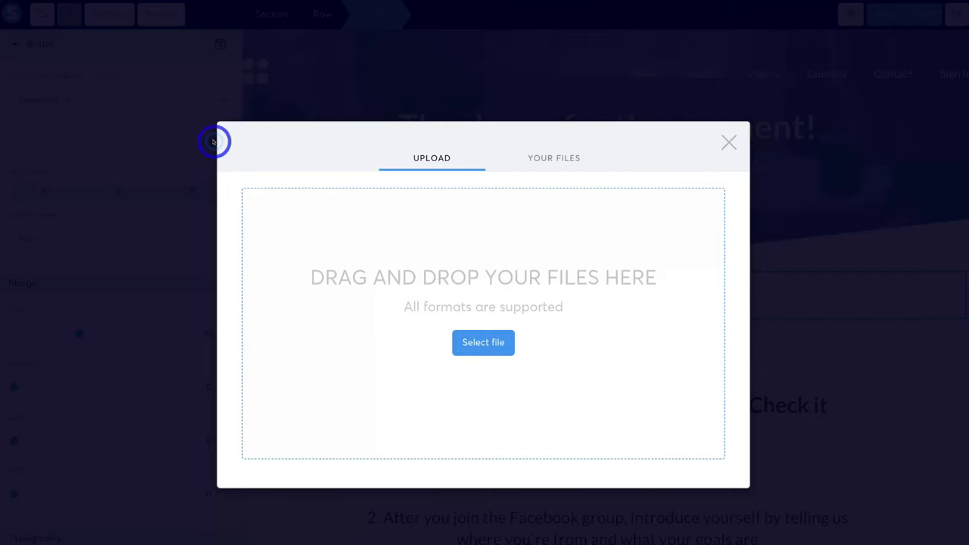
click(481, 343)
click(429, 199)
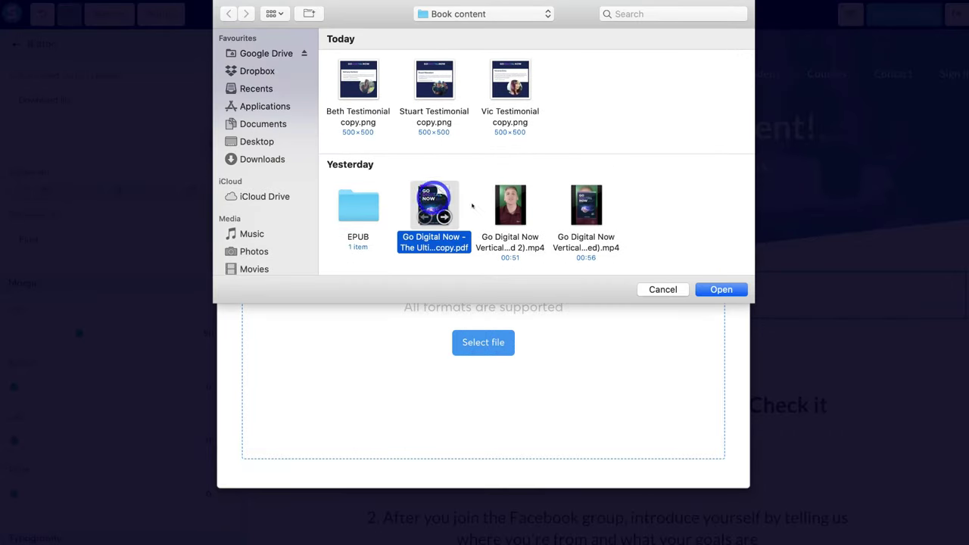
click(717, 289)
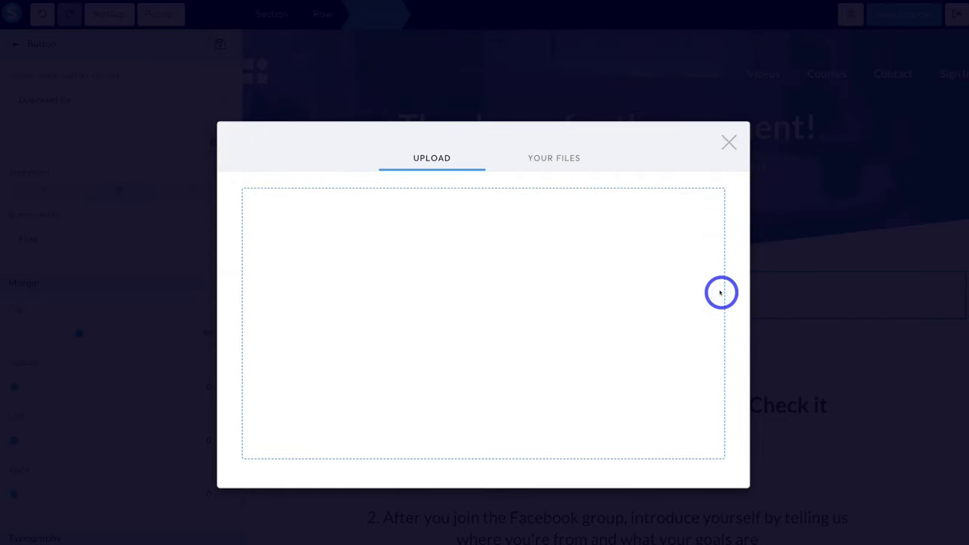
click(703, 493)
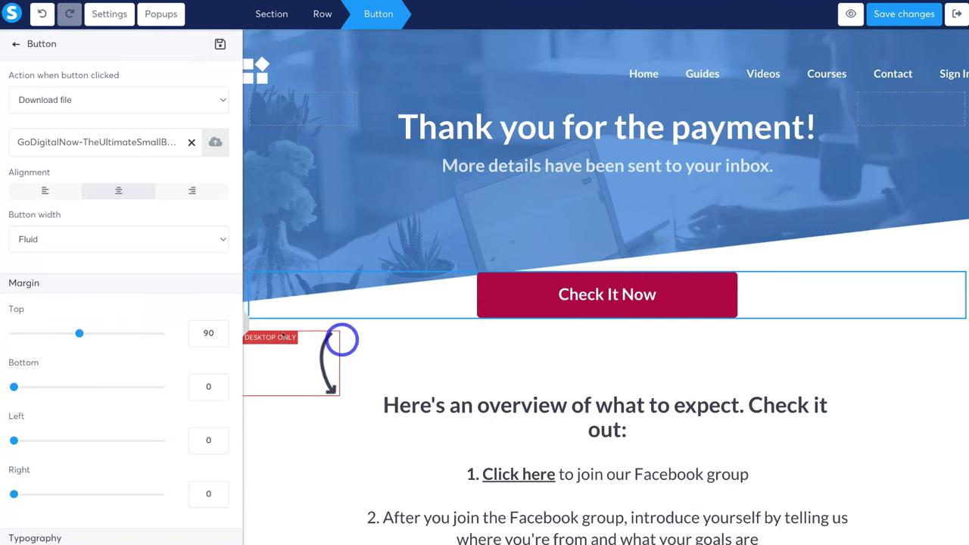
Change the button text to "Download Ebook Now" and save the thank you page.
scroll(160, 331, down, 4)
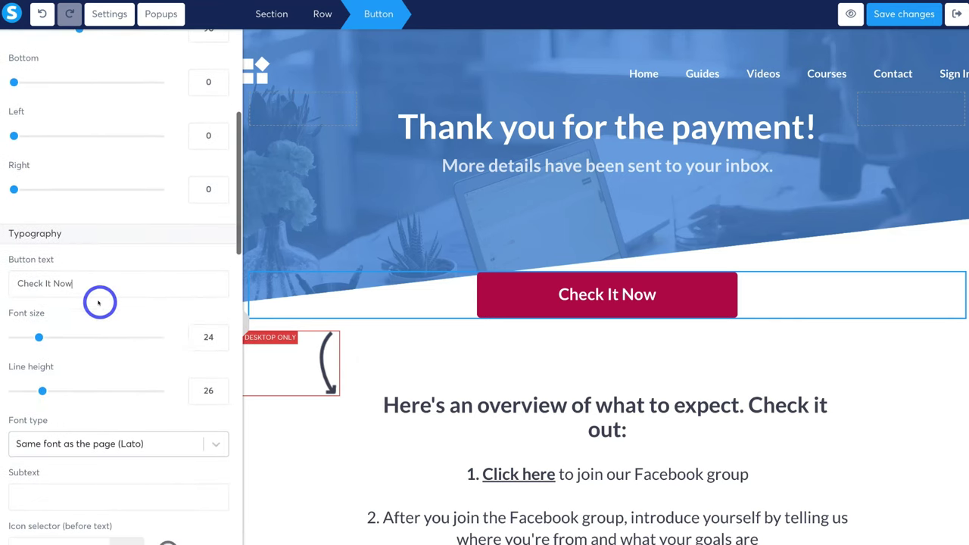
drag(86, 283, 11, 282)
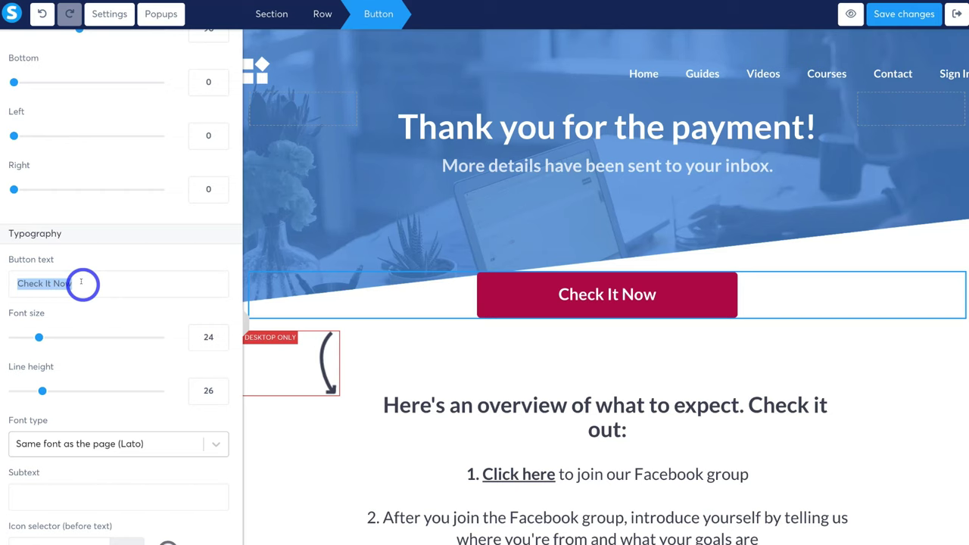
text(Download Ebook Now)
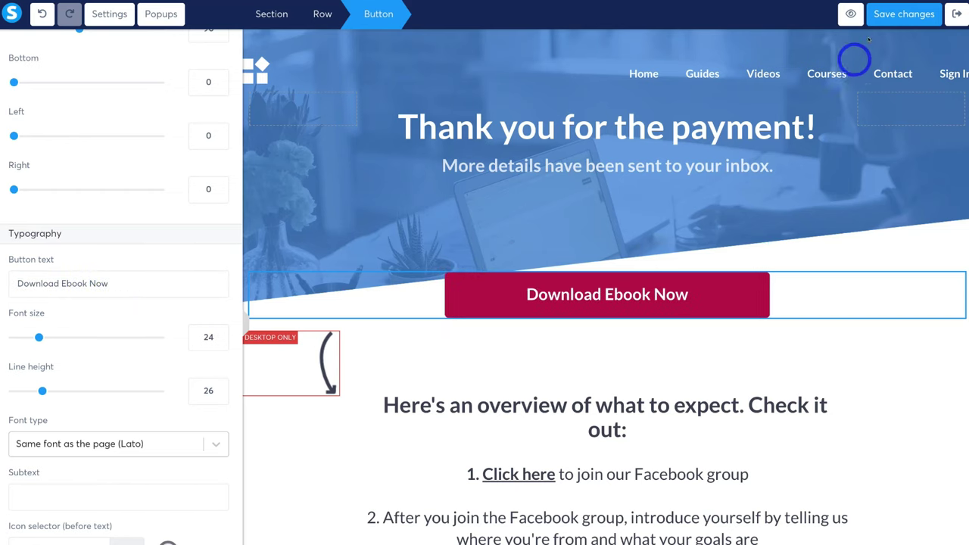
click(887, 17)
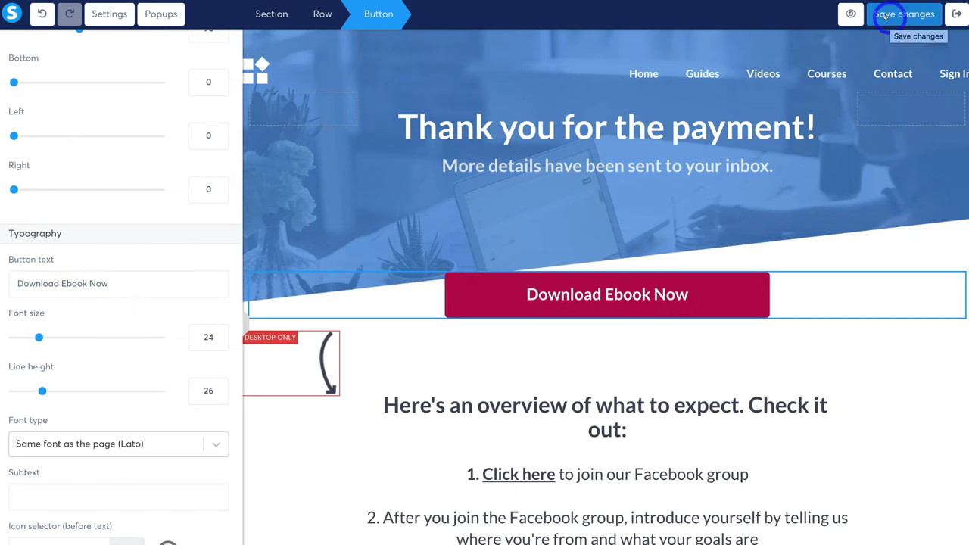
click(742, 141)
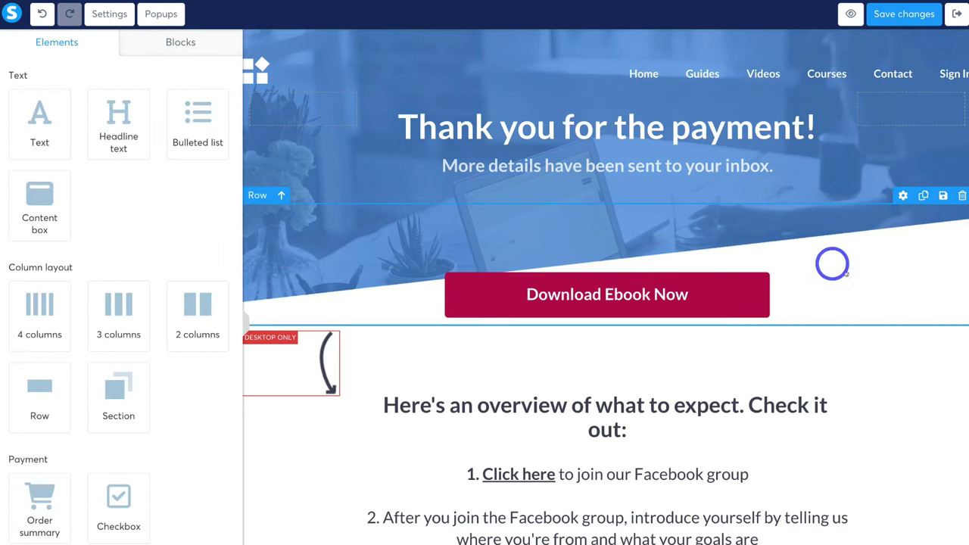
Leave the thank you page editor and open the list of email campaigns.
scroll(869, 289, down, 7)
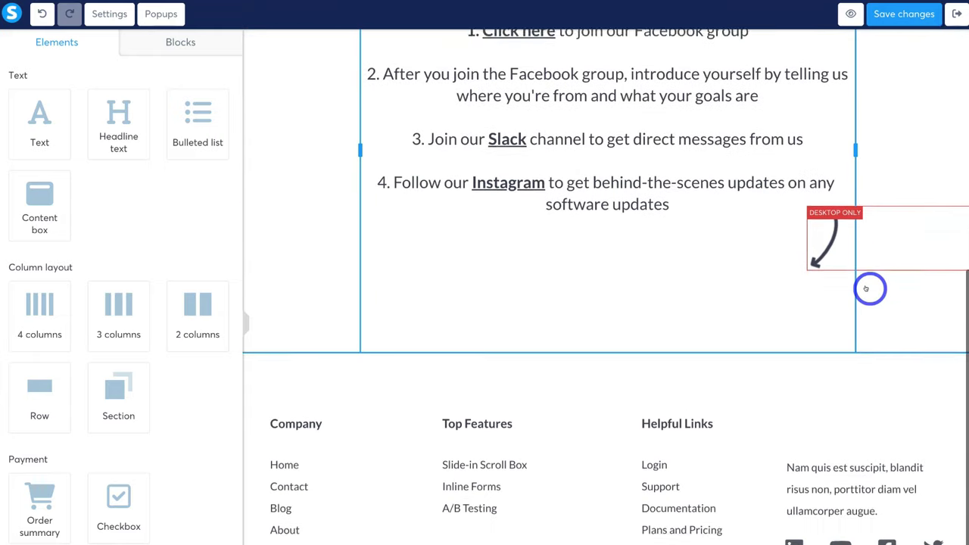
scroll(867, 288, up, 7)
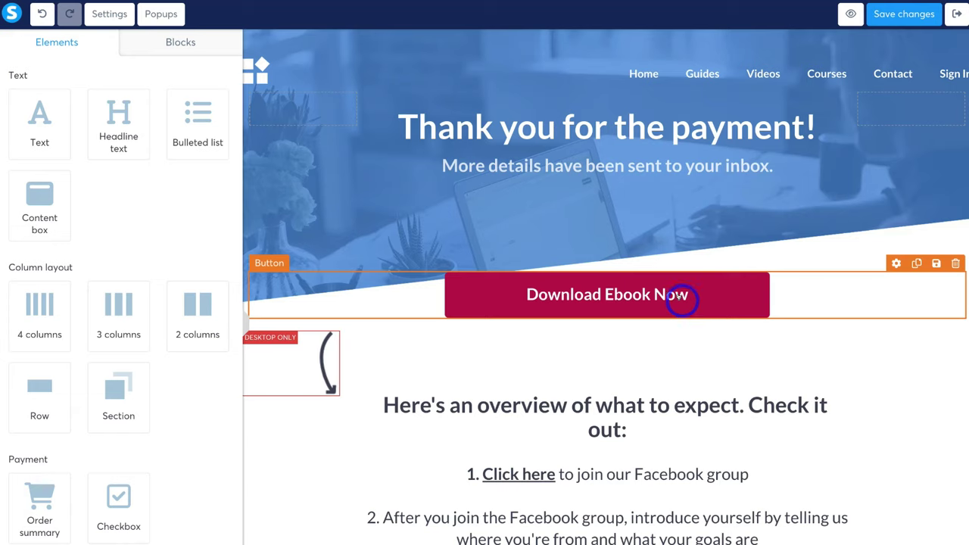
click(955, 16)
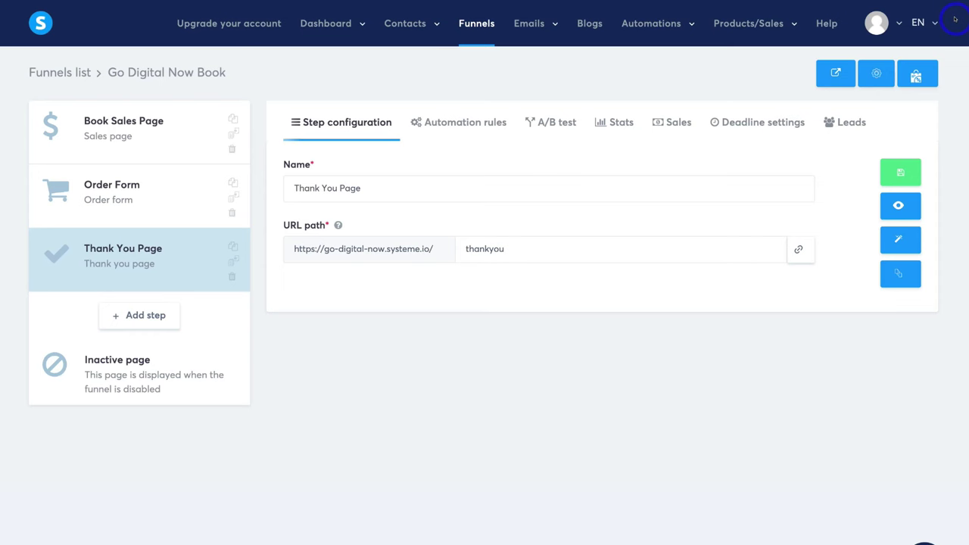
mouse_move(749, 23)
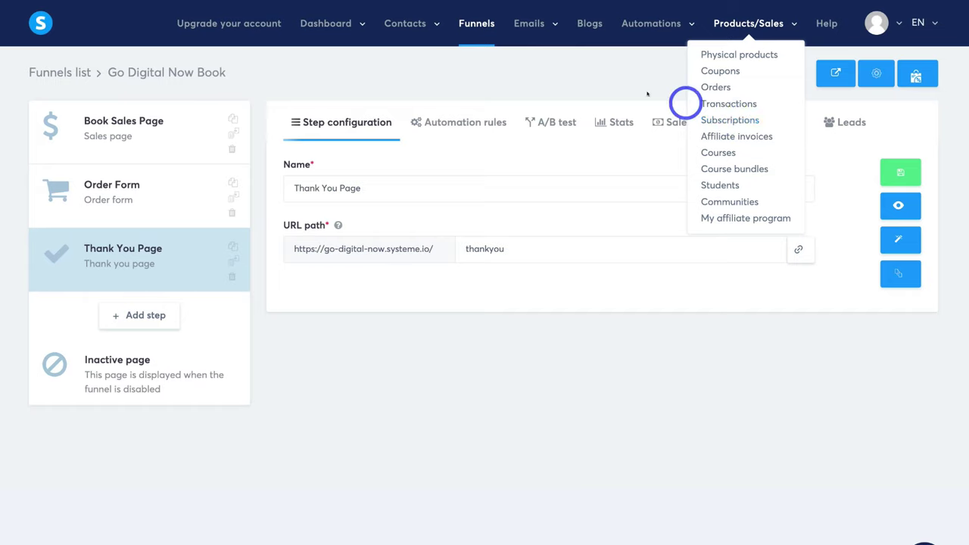
mouse_move(534, 23)
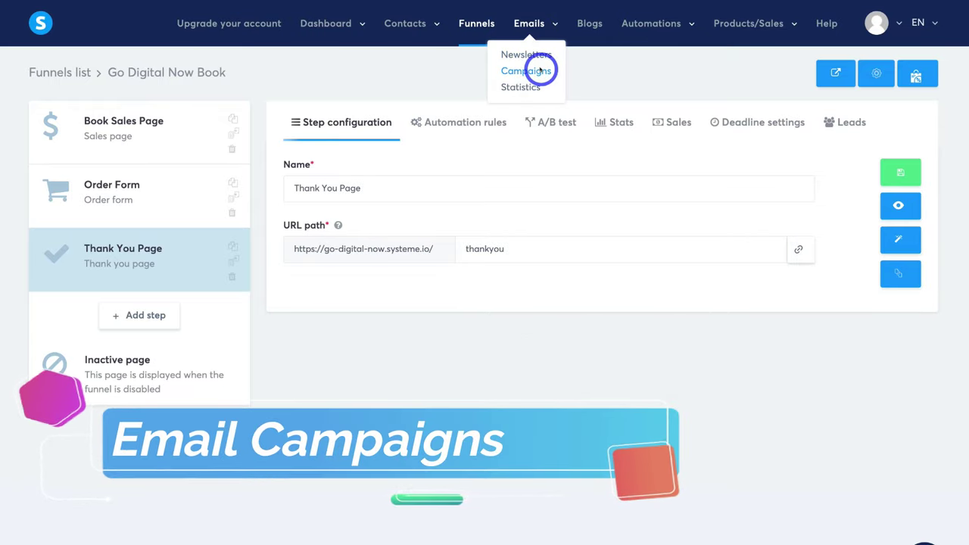
click(536, 70)
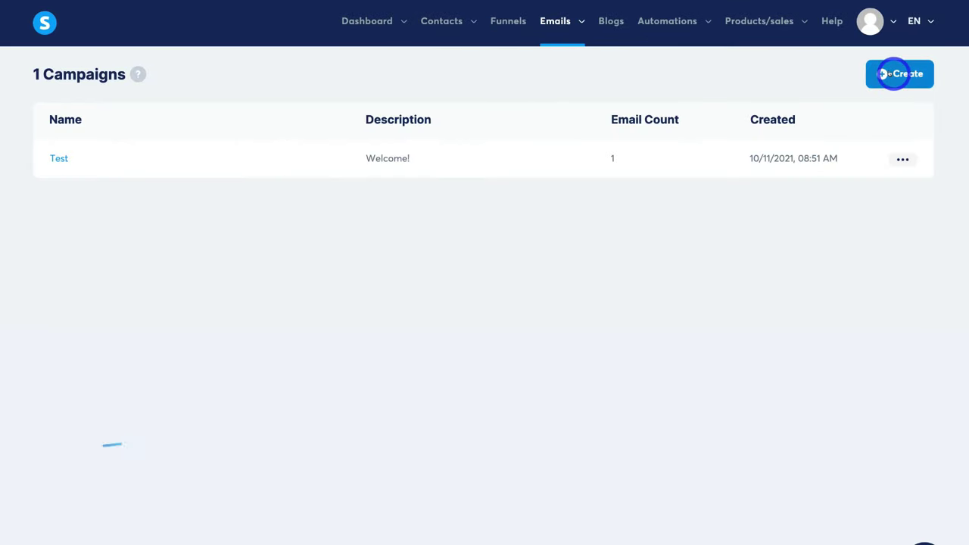